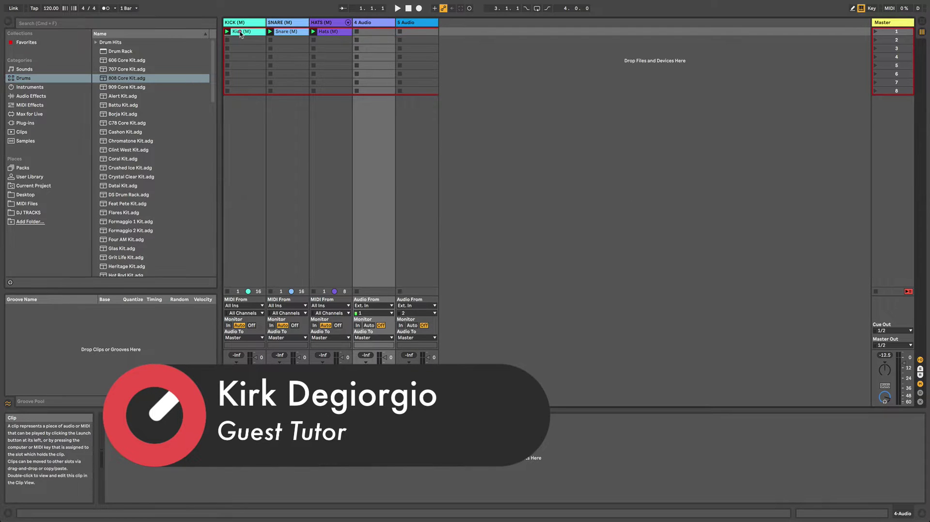
# - Review the MIDI note patterns in the Kick, Snare and Hats clips, resizing the clip view as needed
pyautogui.doubleClick(239, 33)
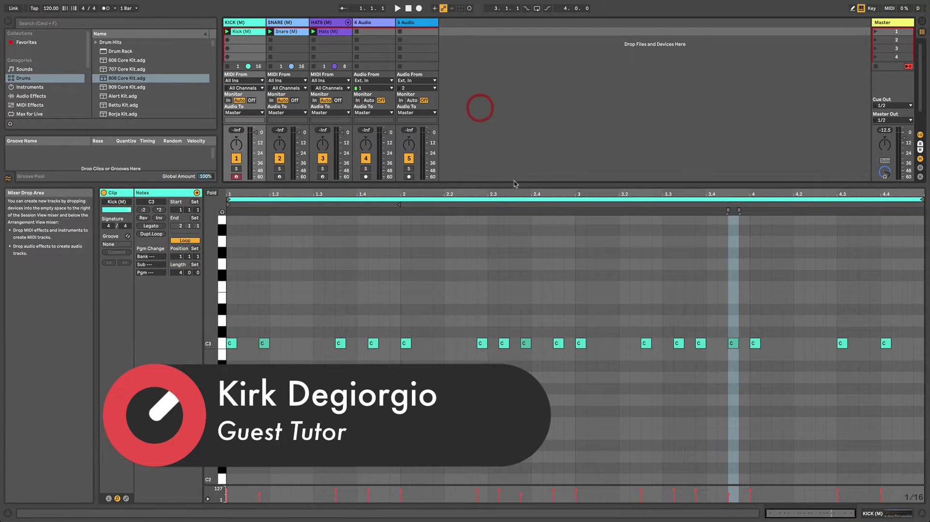
pyautogui.moveTo(518, 186); pyautogui.dragTo(531, 330)
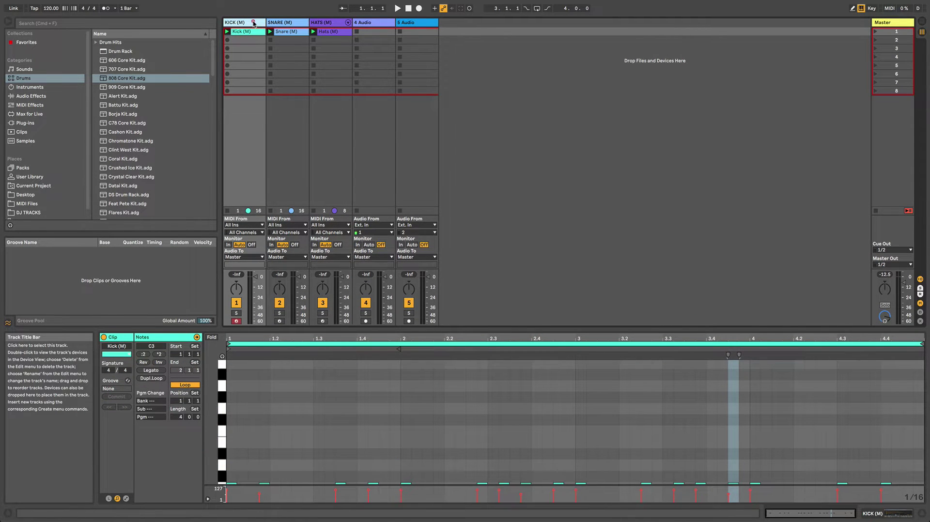
pyautogui.click(285, 22)
pyautogui.click(328, 23)
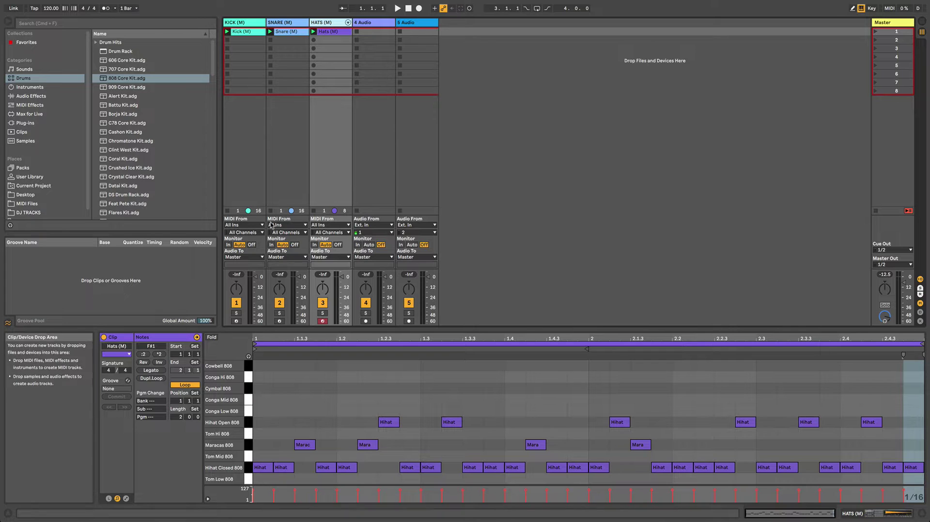
pyautogui.click(249, 25)
pyautogui.click(292, 23)
pyautogui.click(335, 22)
pyautogui.moveTo(523, 328); pyautogui.dragTo(520, 364)
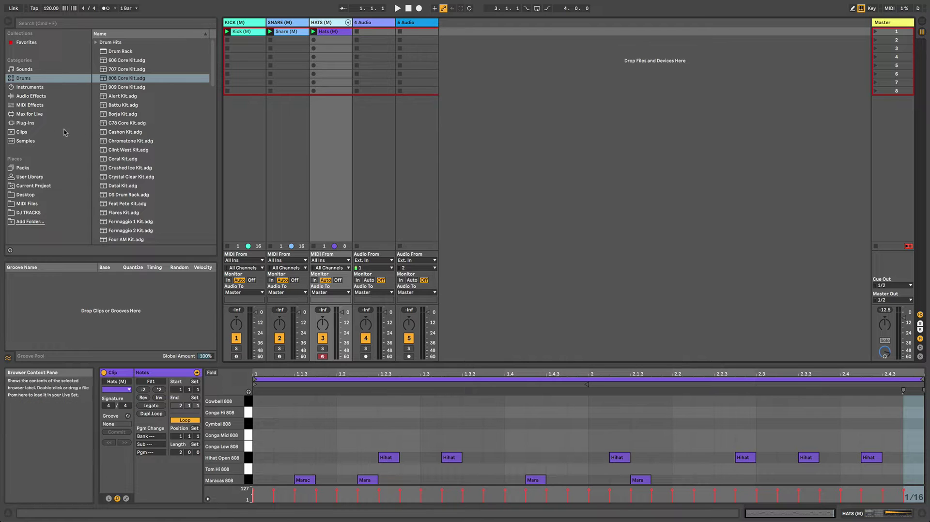
# - Load Plugin Boutique's Scaler plug-in onto a new track and start its note detection
pyautogui.click(48, 123)
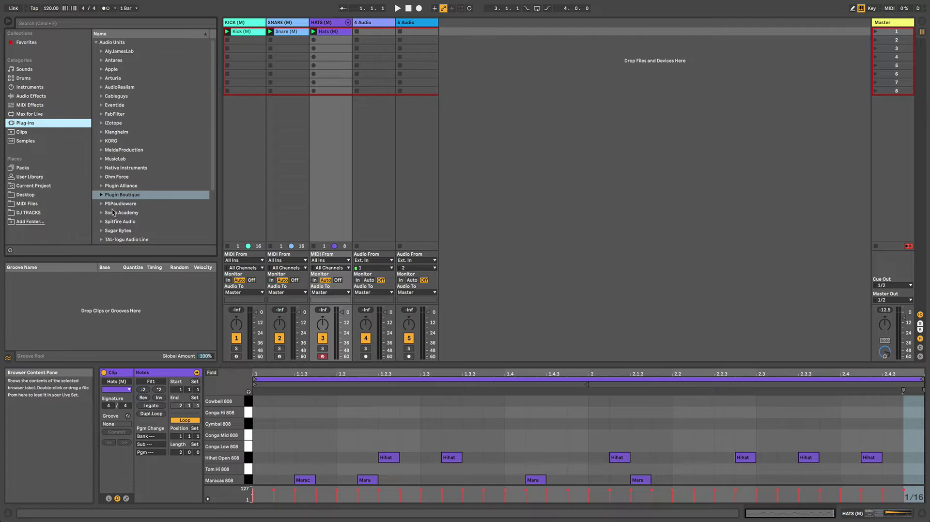
pyautogui.click(101, 195)
pyautogui.scroll(-3, 155, 207)
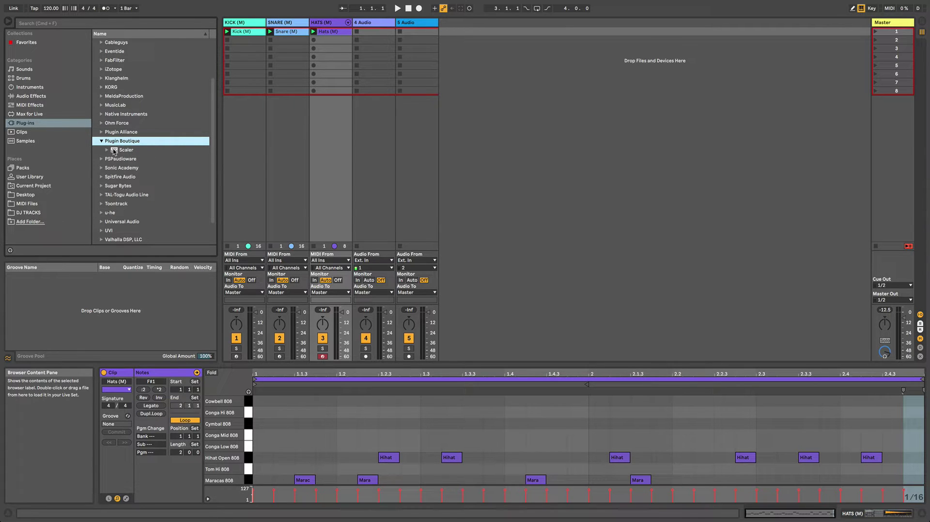
pyautogui.moveTo(114, 152); pyautogui.dragTo(480, 116)
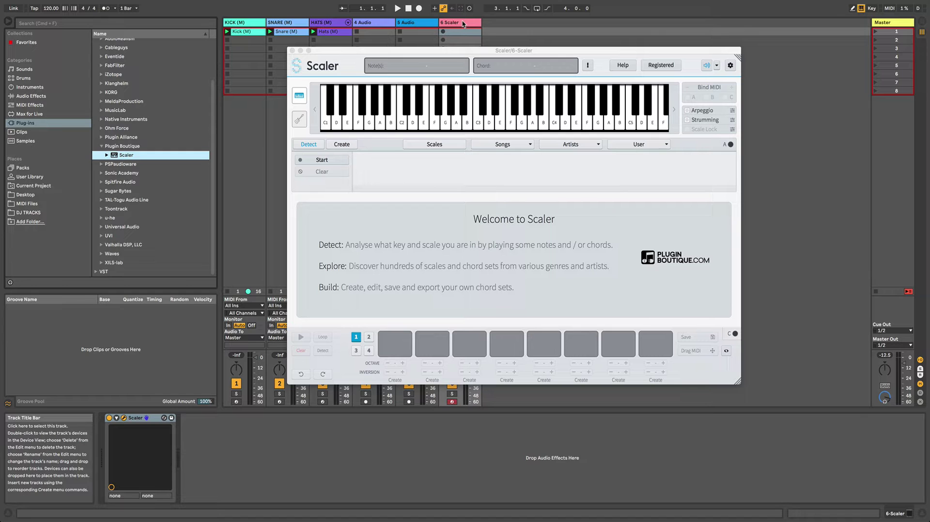
pyautogui.moveTo(465, 51); pyautogui.dragTo(447, 51)
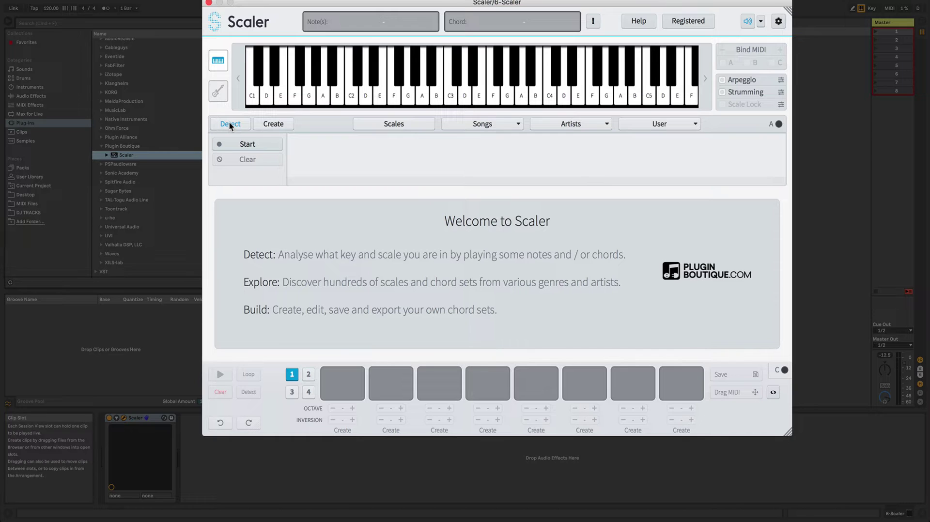
pyautogui.click(248, 144)
pyautogui.click(402, 78)
pyautogui.click(421, 77)
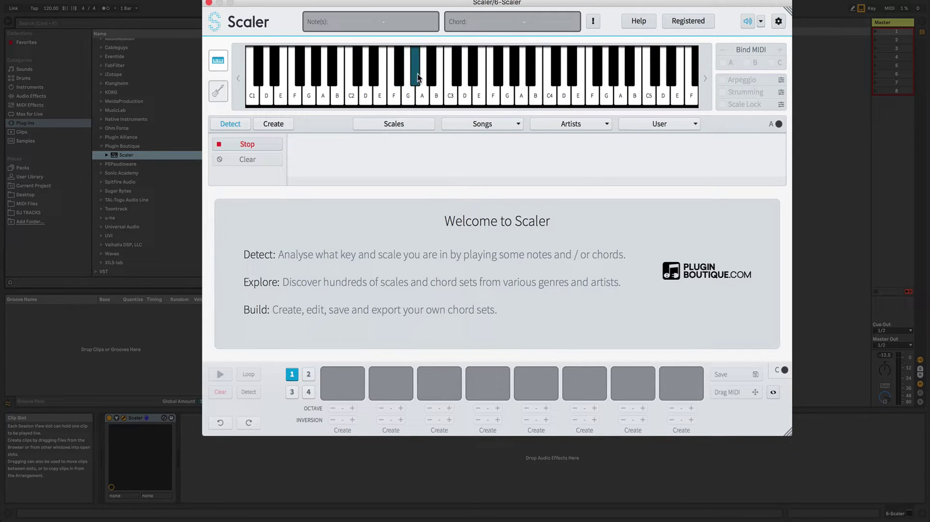
pyautogui.click(430, 74)
pyautogui.click(376, 73)
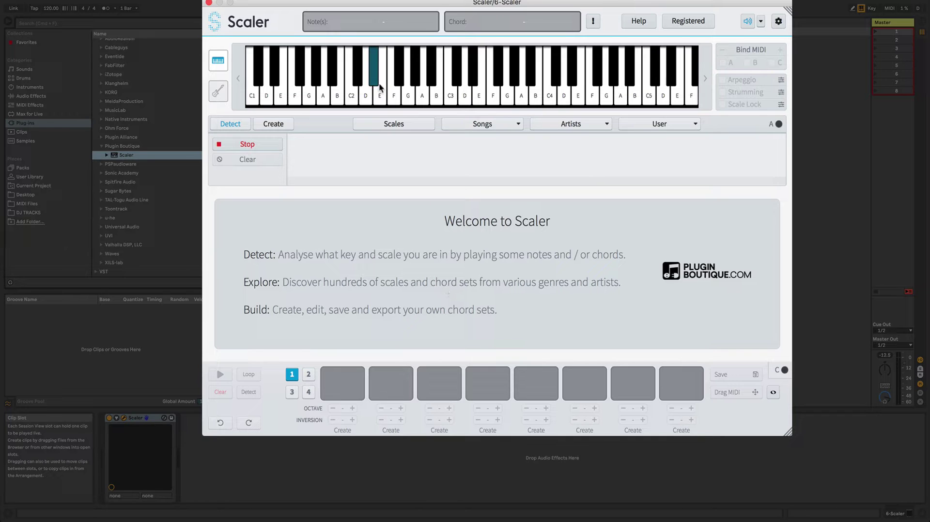
pyautogui.click(408, 87)
pyautogui.click(451, 87)
pyautogui.click(474, 81)
pyautogui.click(456, 80)
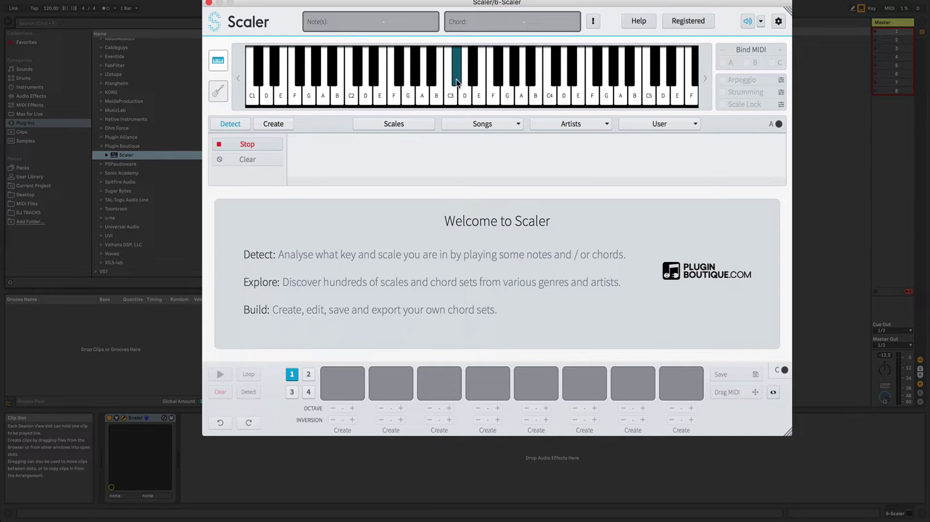
pyautogui.click(415, 80)
pyautogui.click(400, 80)
pyautogui.click(408, 97)
pyautogui.click(414, 80)
pyautogui.click(475, 80)
pyautogui.click(451, 87)
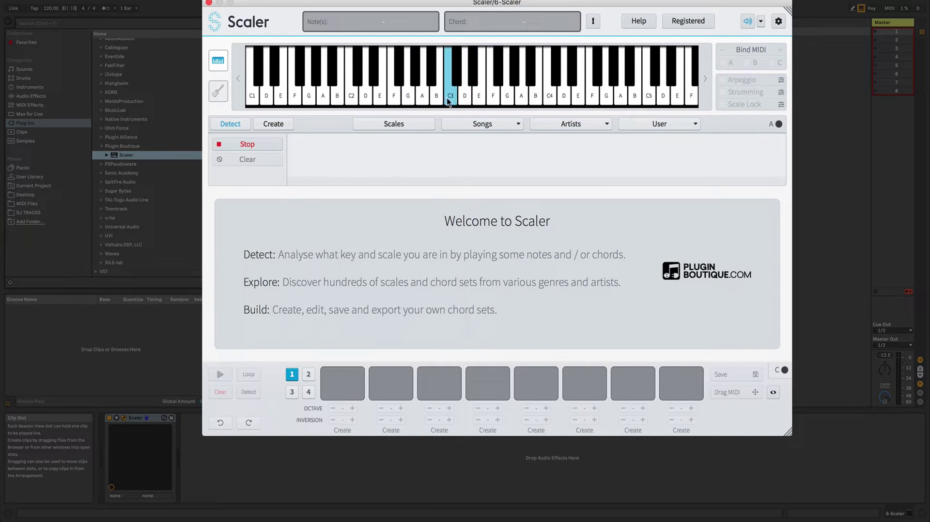
pyautogui.click(473, 78)
pyautogui.click(454, 97)
pyautogui.click(493, 92)
pyautogui.click(382, 98)
pyautogui.click(479, 93)
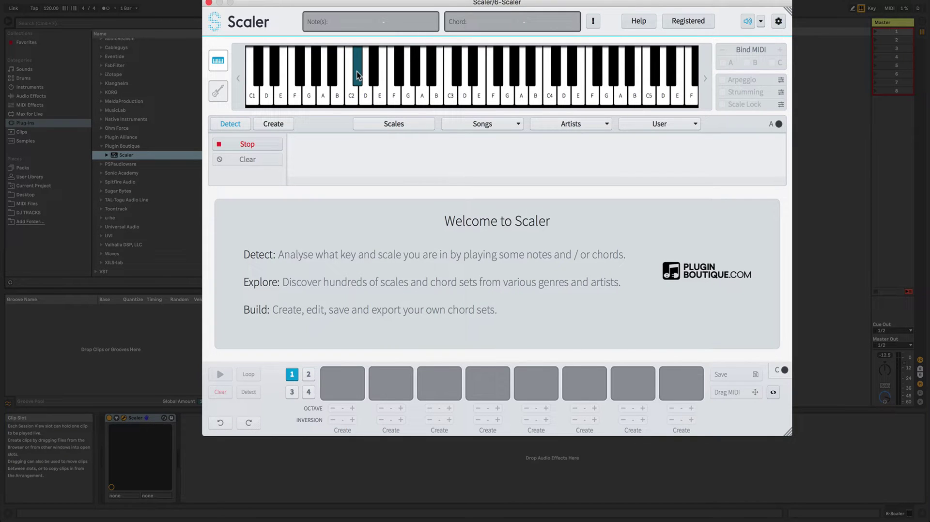
# - Play the black keys Db, Eb, Gb, Ab and Bb in Scaler's second octave for scale detection
pyautogui.click(375, 76)
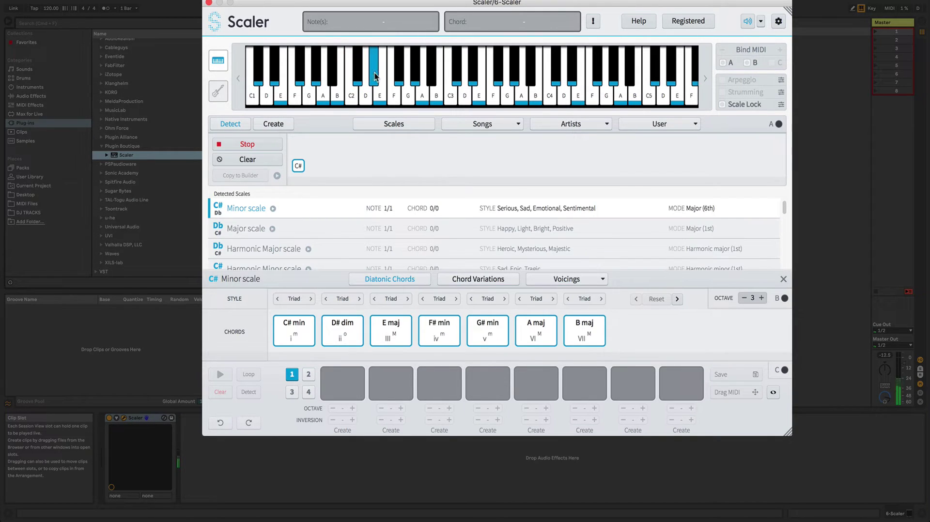
pyautogui.click(415, 77)
pyautogui.click(415, 77)
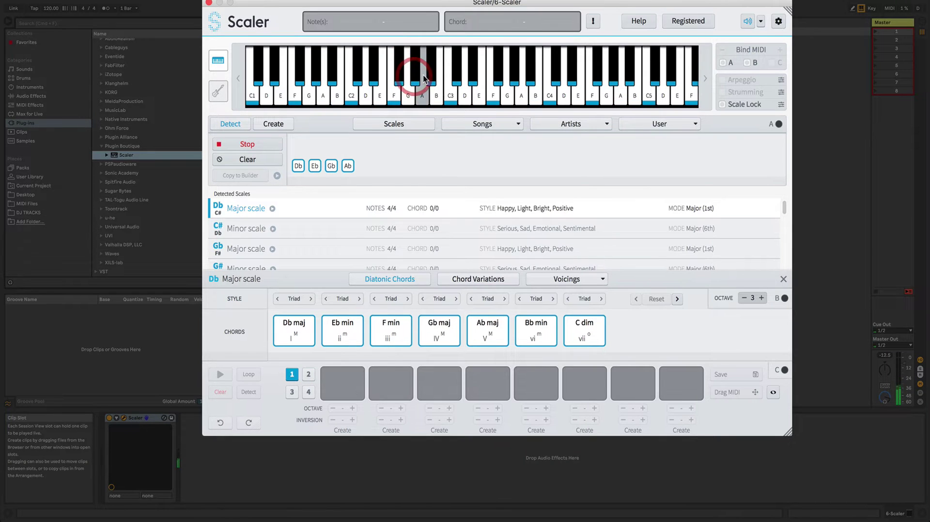
pyautogui.click(429, 76)
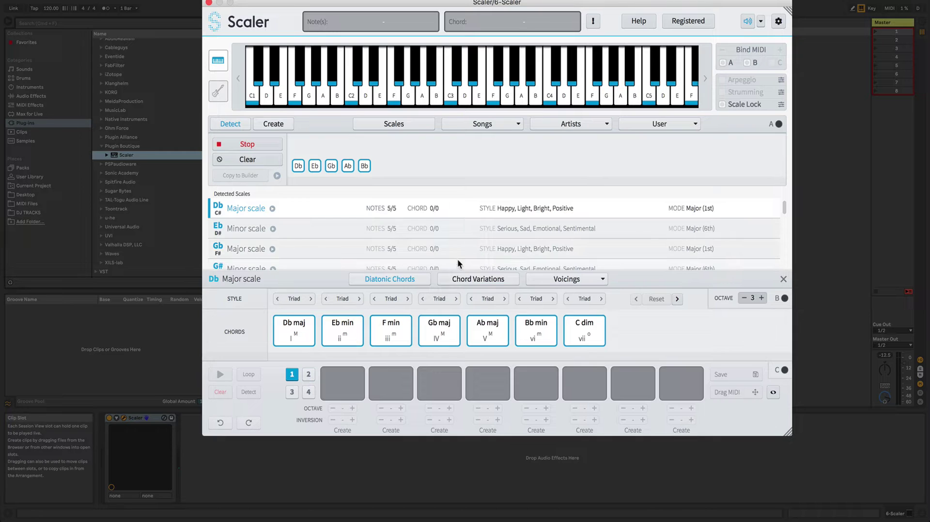
# - Examine the detected notes and look through the list of matching scales and their styles
pyautogui.click(312, 170)
pyautogui.click(362, 170)
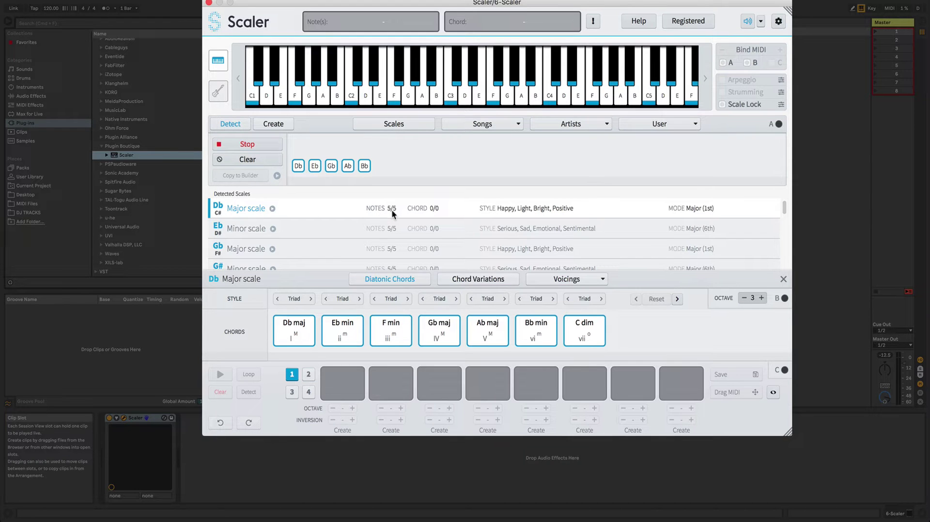
pyautogui.scroll(-3, 367, 252)
pyautogui.scroll(-10, 366, 252)
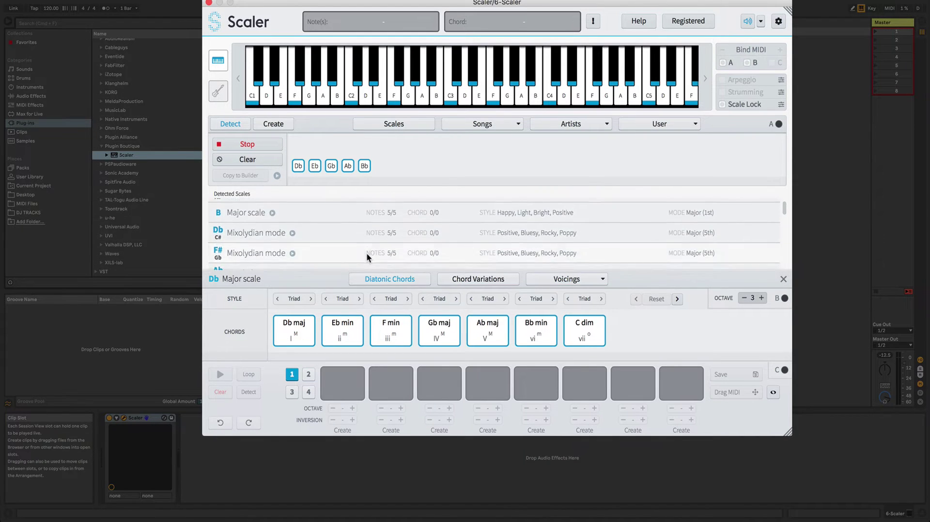
pyautogui.scroll(15, 366, 252)
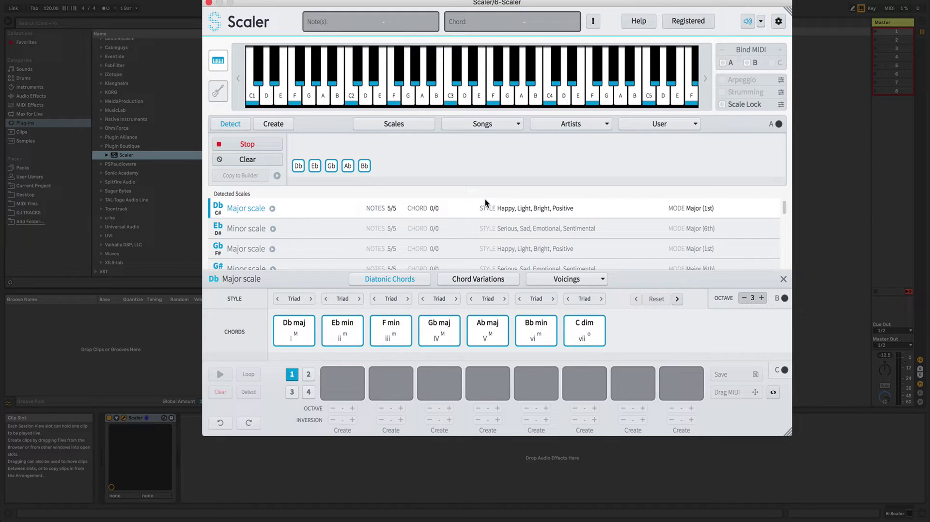
# - Add F to the detected notes and look through the updated list of matching scales
pyautogui.click(395, 99)
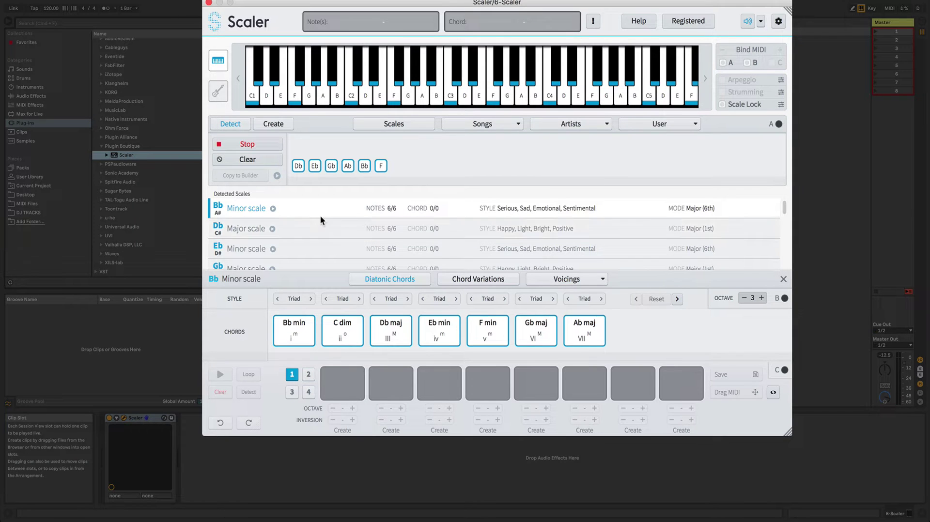
pyautogui.scroll(-5, 367, 238)
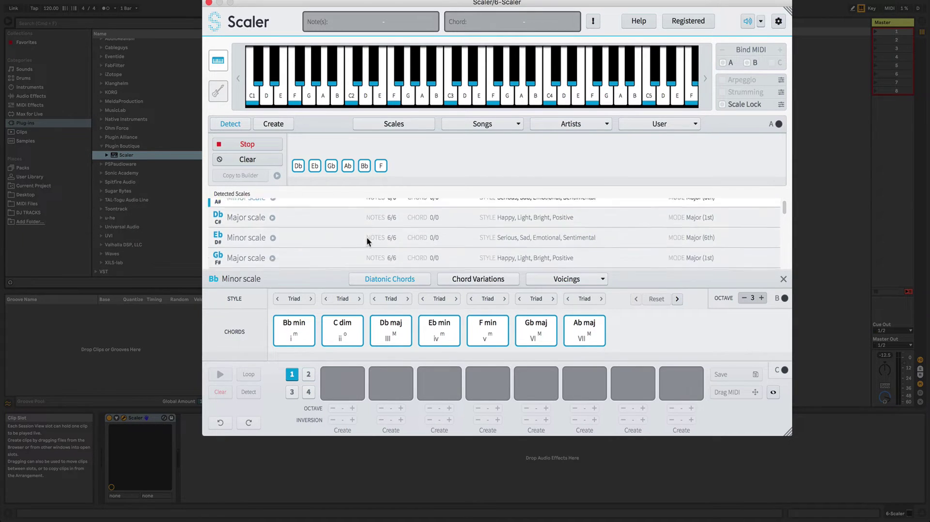
pyautogui.scroll(5, 367, 238)
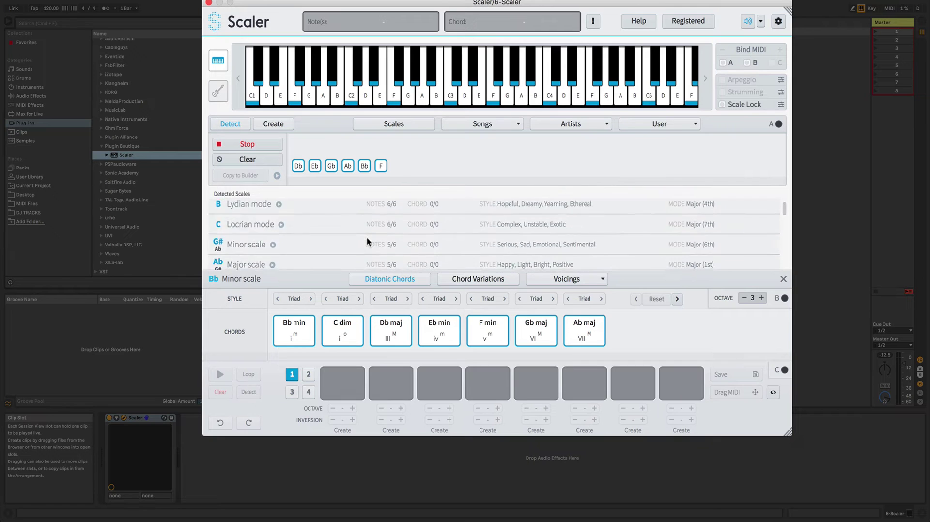
pyautogui.scroll(1, 367, 236)
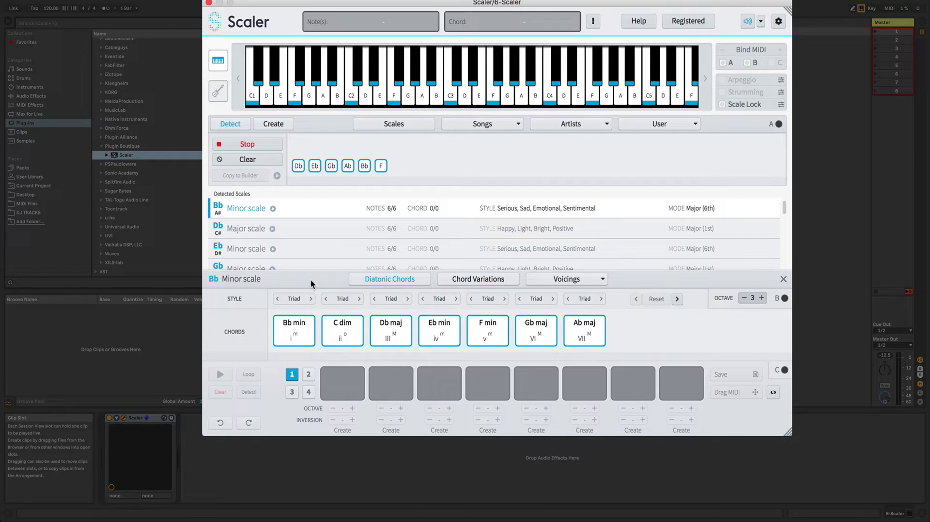
# - Show the chord variations for the Bb minor scale and audition the Bb min chord
pyautogui.click(461, 280)
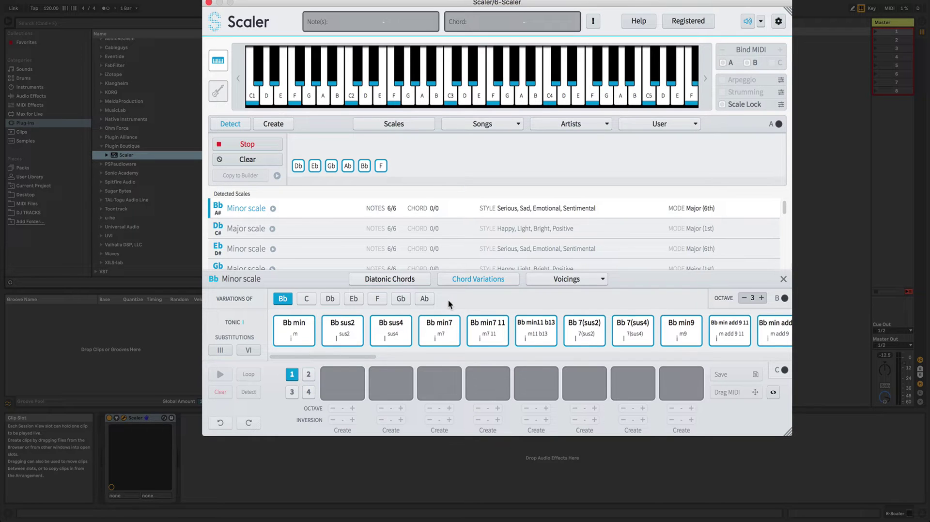
pyautogui.click(299, 342)
pyautogui.click(290, 333)
pyautogui.moveTo(345, 357); pyautogui.dragTo(303, 351)
# - Browse the chord variations of C, Db and Eb, and return to those of Bb
pyautogui.click(307, 301)
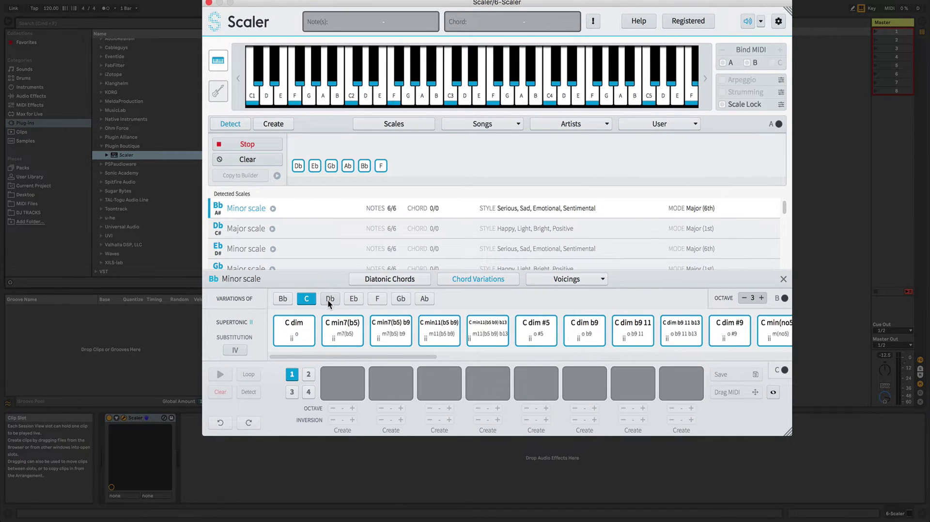
pyautogui.click(329, 300)
pyautogui.click(355, 300)
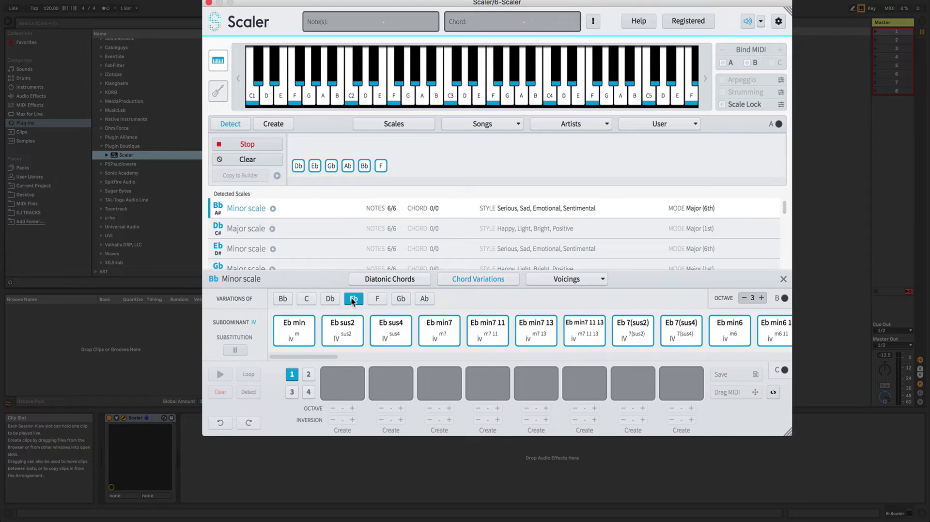
pyautogui.click(282, 299)
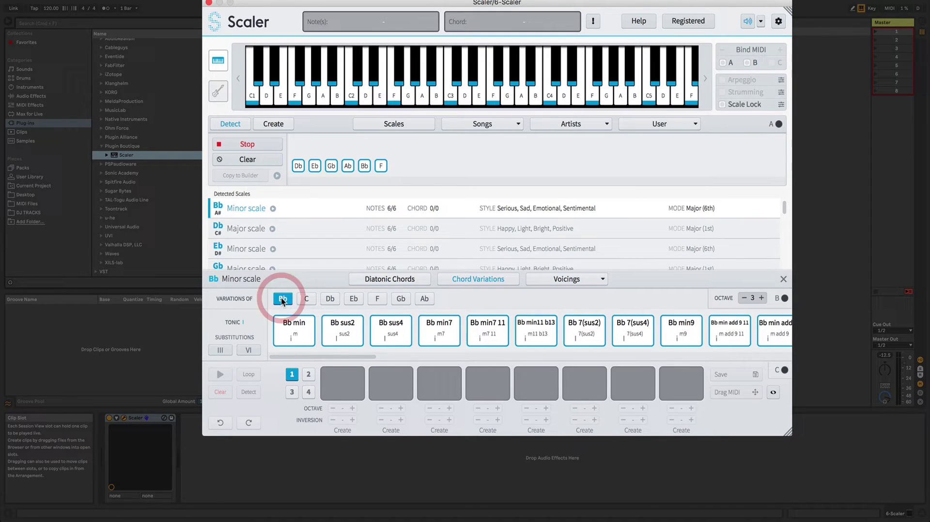
# - Look through the Bb chord variations and audition Bb sus4, Bb sus2 and Bb min
pyautogui.click(296, 321)
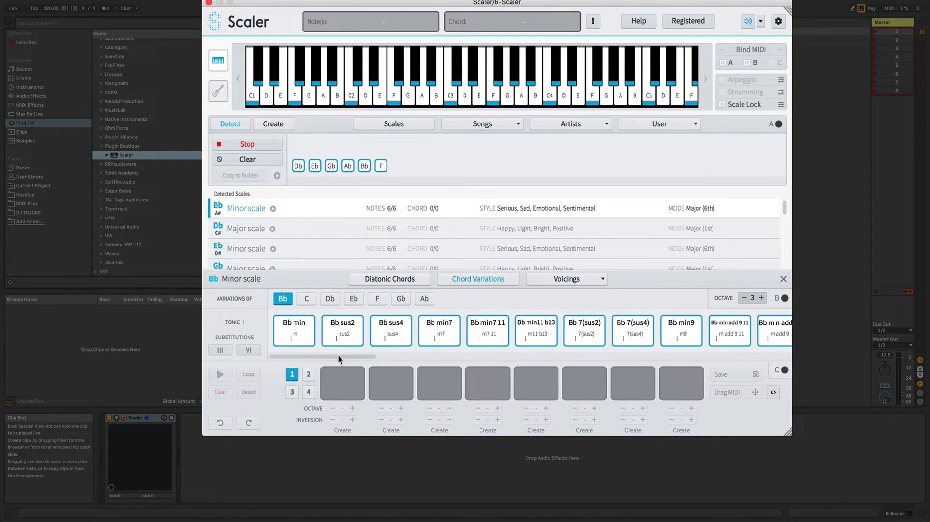
pyautogui.hscroll(3, 338, 356)
pyautogui.hscroll(-3, 342, 357)
pyautogui.click(383, 342)
pyautogui.click(340, 335)
pyautogui.click(294, 331)
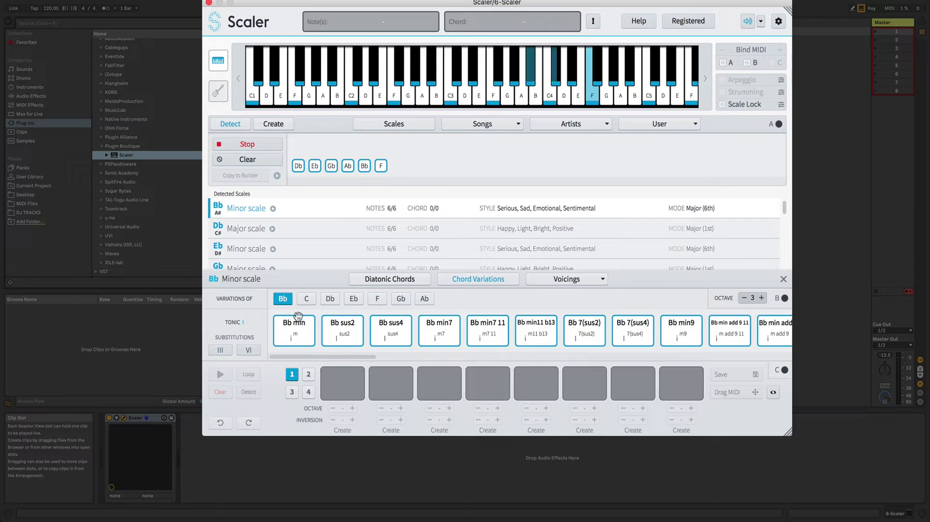
pyautogui.click(283, 300)
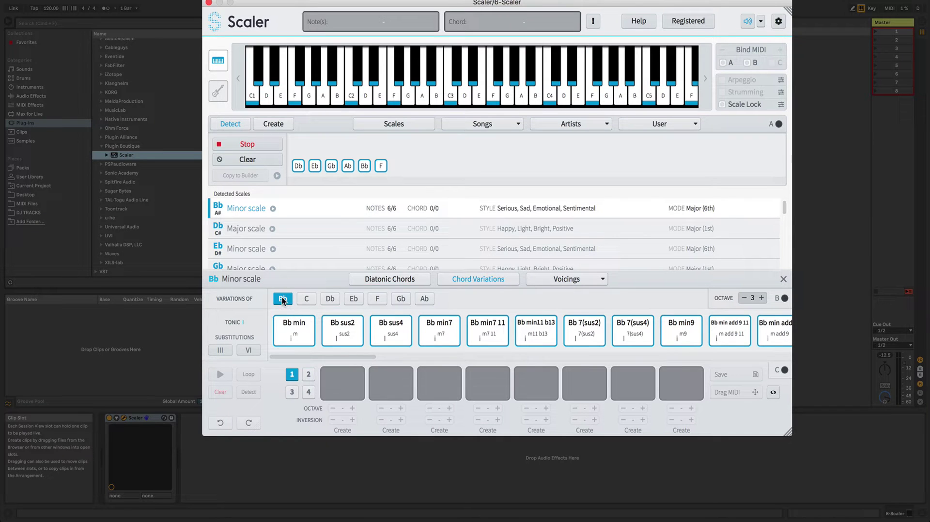
# - Compare the chord variations of F and Eb, audition Eb sus2, and return to the Bb variations
pyautogui.click(378, 299)
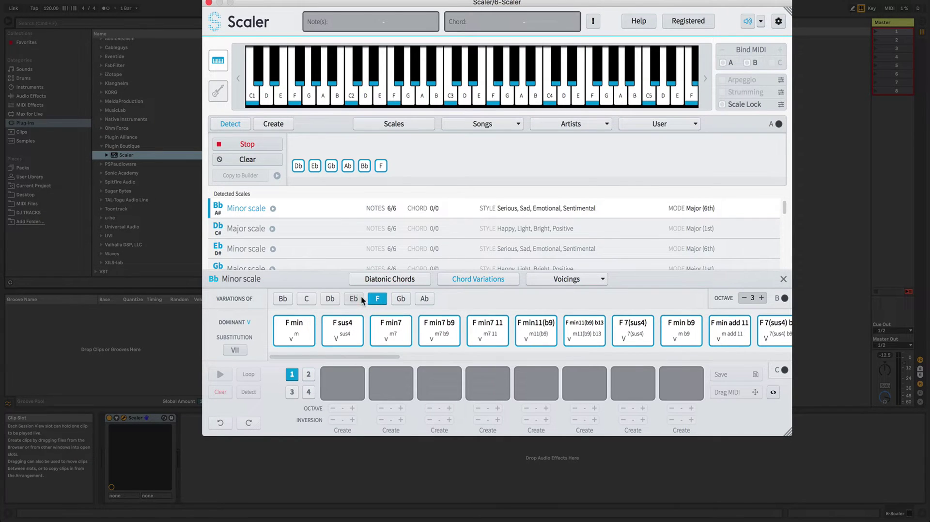
pyautogui.click(342, 334)
pyautogui.click(354, 299)
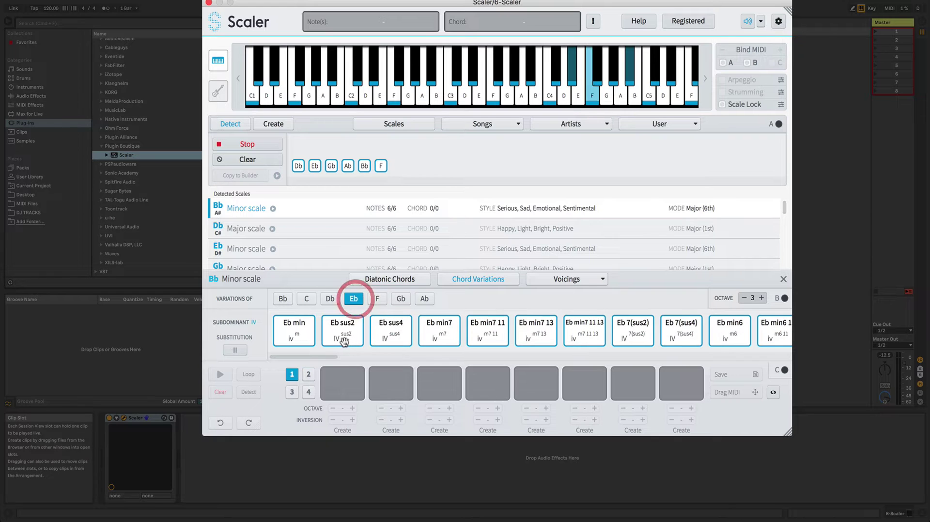
pyautogui.click(284, 298)
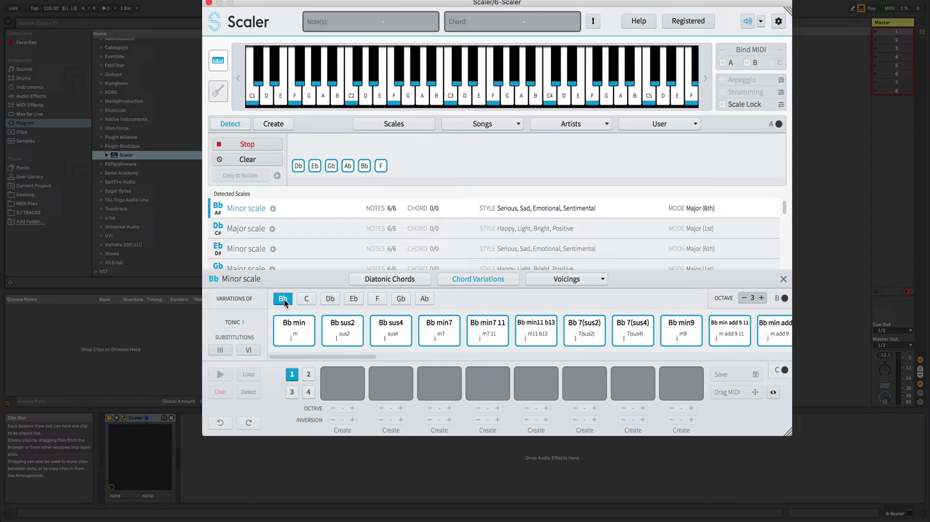
# - Show the Eb chord variations, audition Eb sus2, and browse further along to the min6 and min9 chords
pyautogui.click(353, 298)
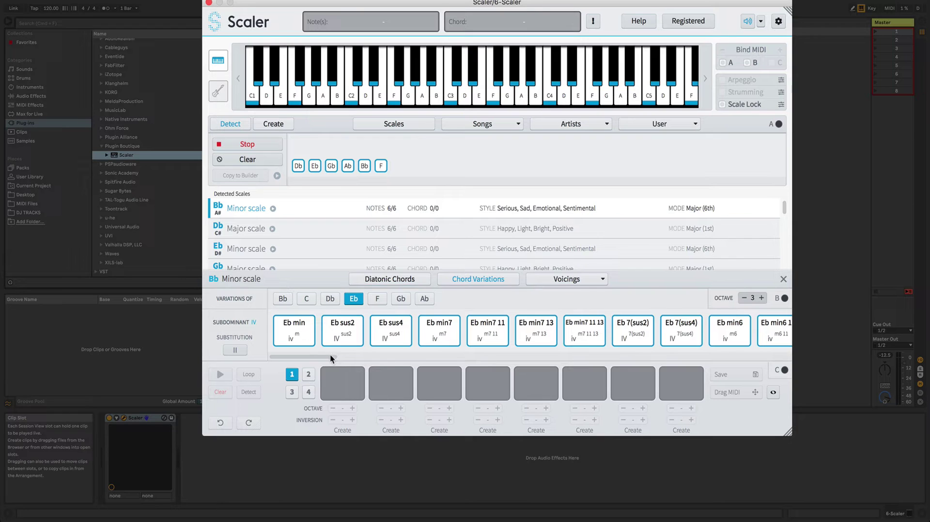
pyautogui.moveTo(331, 356)
pyautogui.mouseDown()
pyautogui.moveTo(339, 356)
pyautogui.moveTo(318, 350)
pyautogui.mouseUp()
pyautogui.click(343, 338)
pyautogui.moveTo(330, 357); pyautogui.dragTo(351, 355)
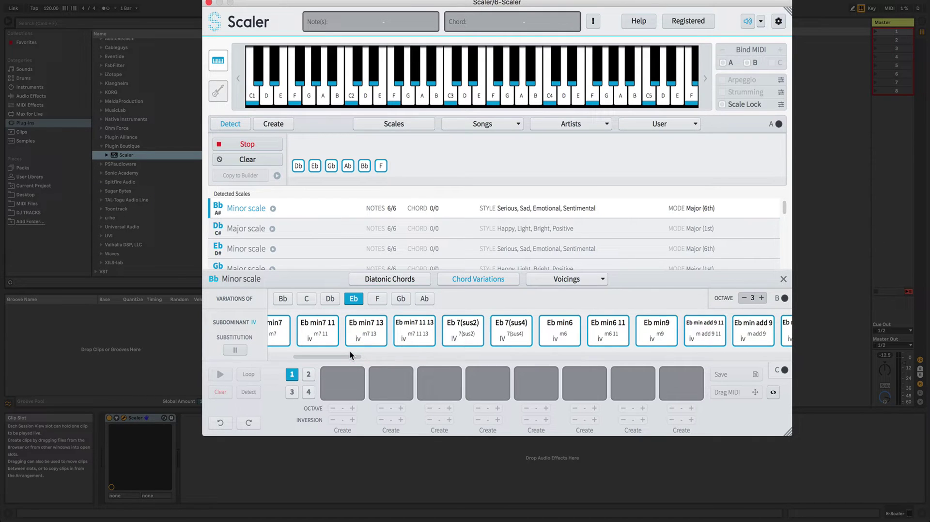
# - Audition the Eb min7 and Eb min9 chords among the Eb variations
pyautogui.moveTo(350, 351); pyautogui.dragTo(341, 352)
pyautogui.click(333, 329)
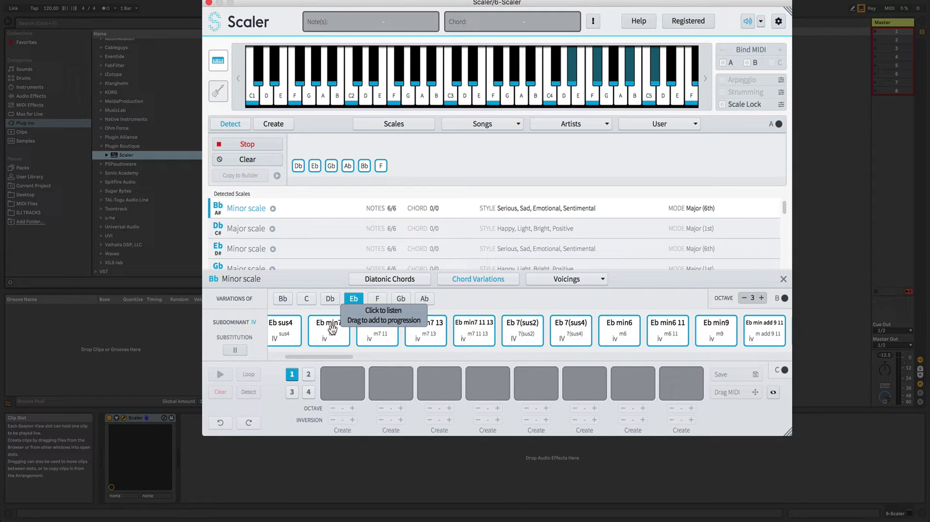
pyautogui.click(333, 329)
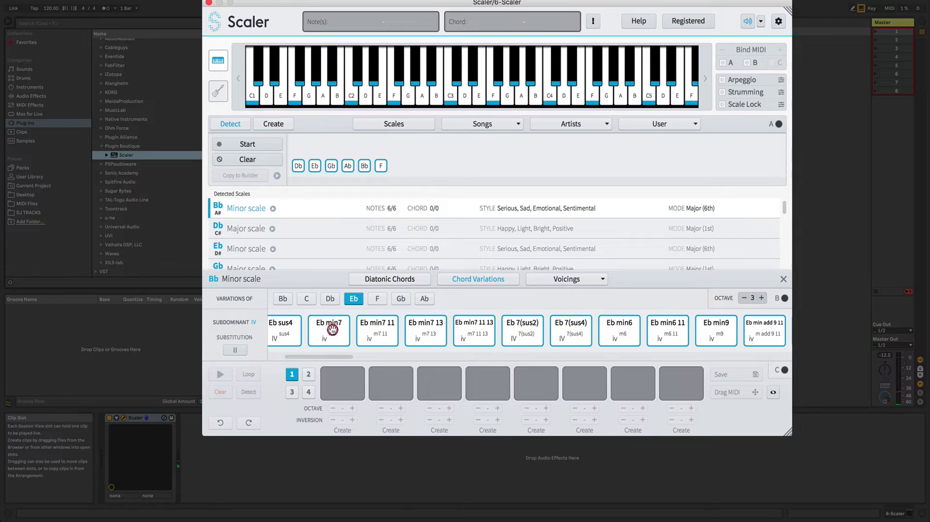
pyautogui.moveTo(333, 356); pyautogui.dragTo(334, 357)
pyautogui.click(687, 332)
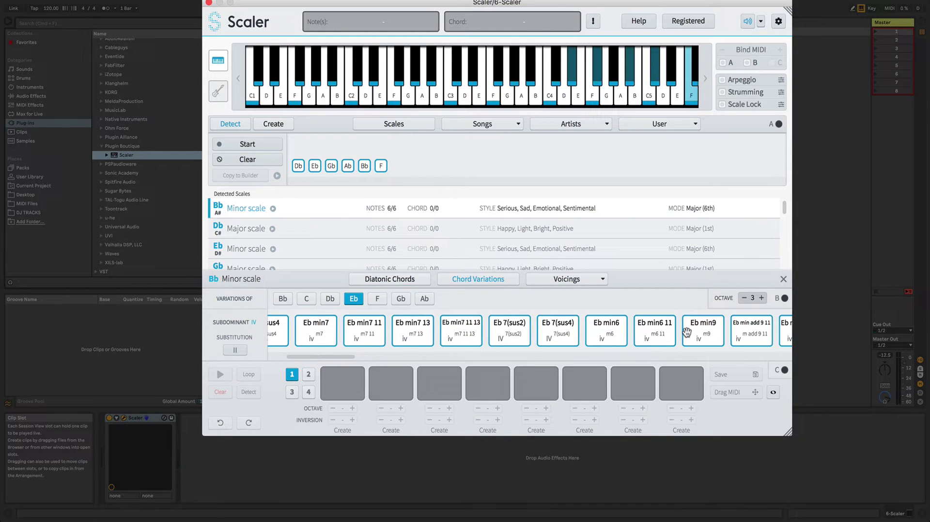
pyautogui.click(700, 334)
pyautogui.click(701, 334)
pyautogui.moveTo(341, 357); pyautogui.dragTo(337, 358)
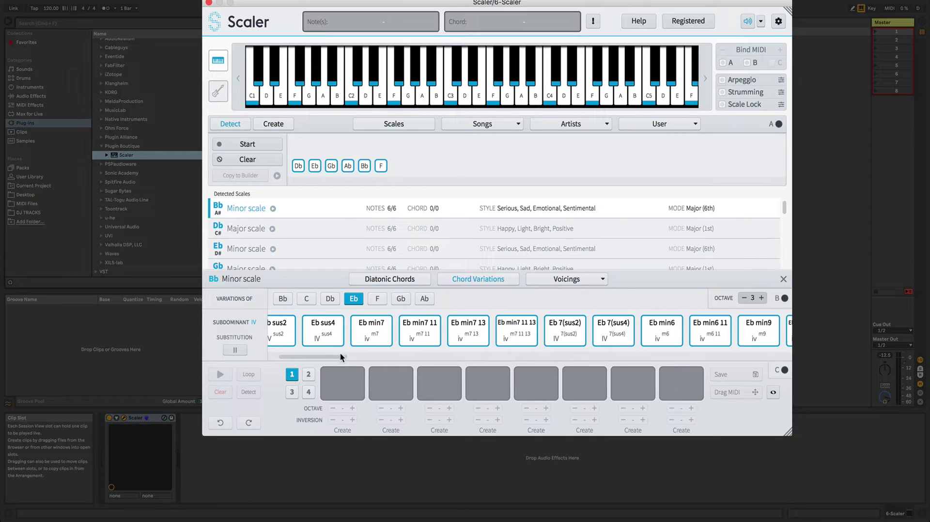
# - Lower the chord variations to octave 2 and audition Eb min7 and Eb min9
pyautogui.click(744, 298)
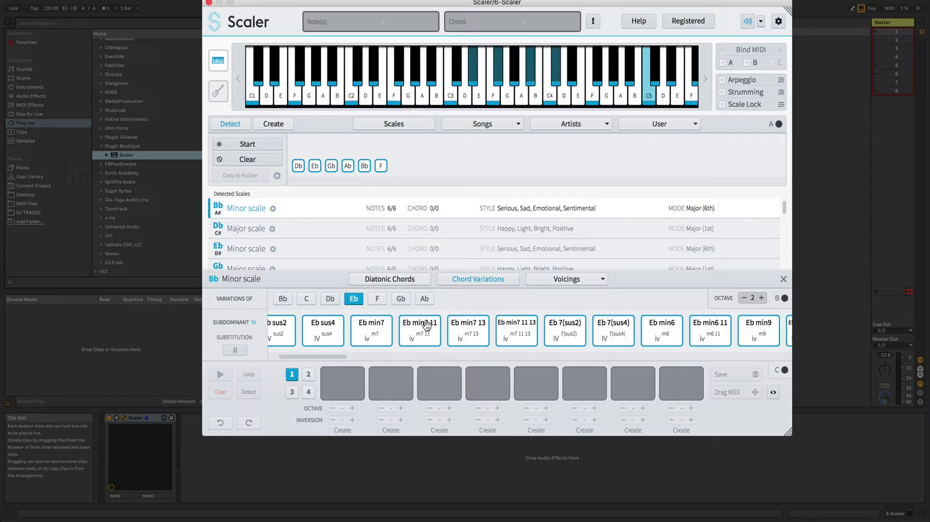
pyautogui.click(364, 328)
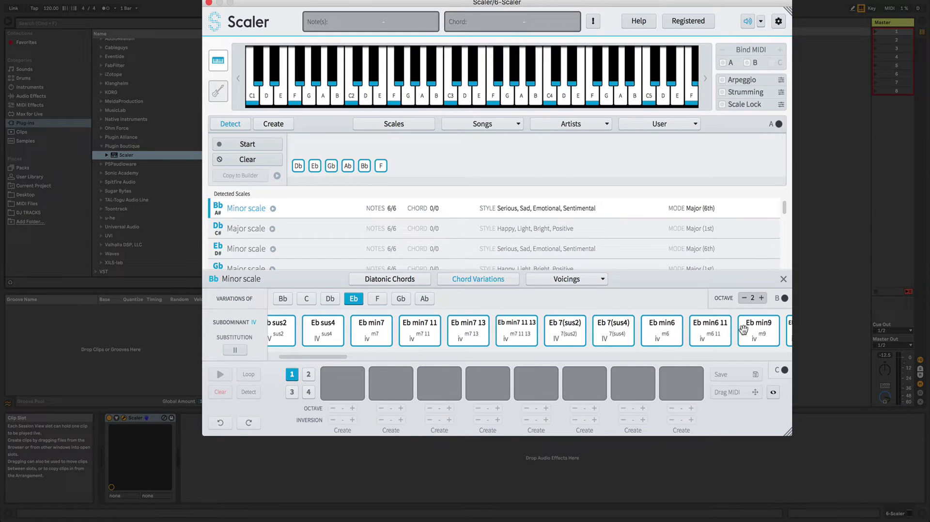
pyautogui.click(755, 337)
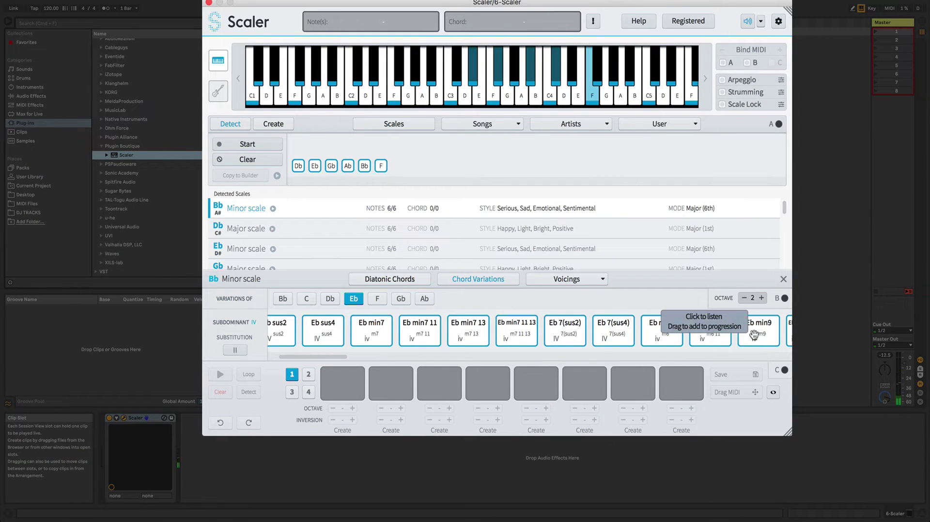
pyautogui.click(755, 336)
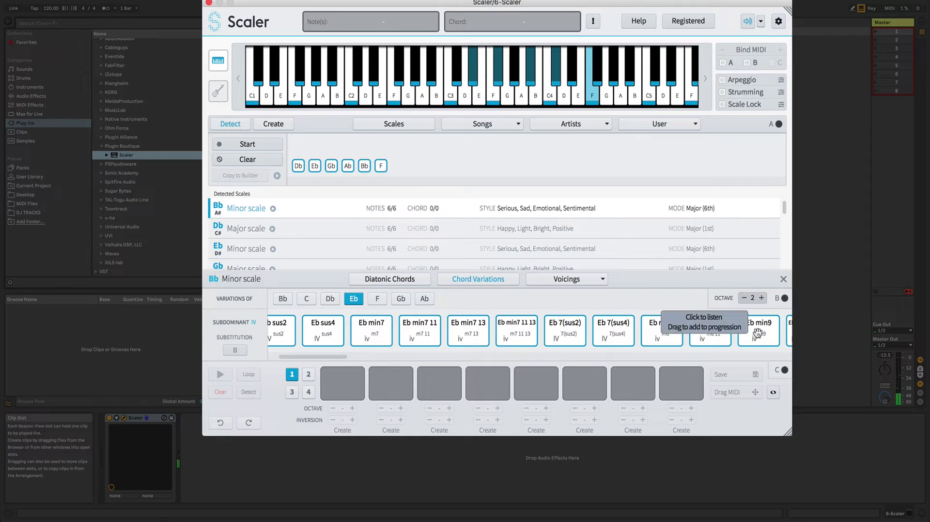
# - Add Eb min9 to the first slot of the chord progression and play it there
pyautogui.moveTo(755, 334); pyautogui.dragTo(341, 382)
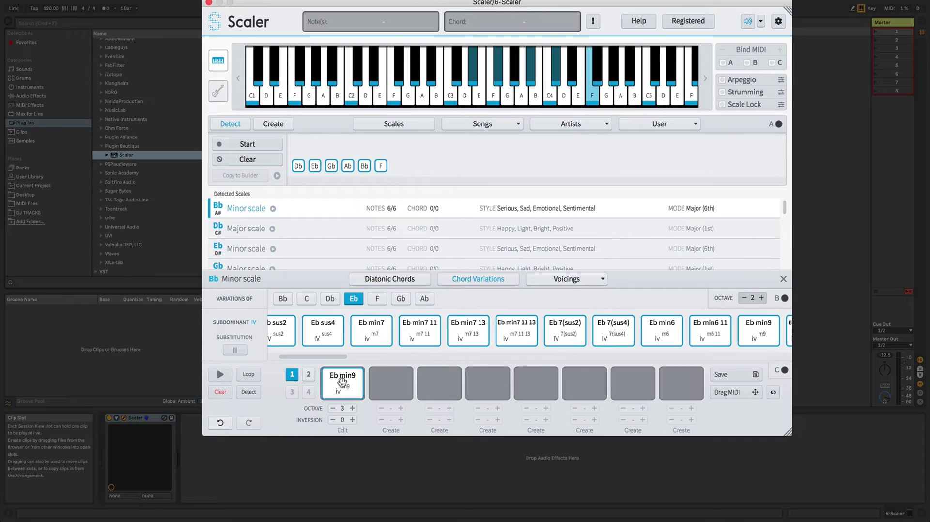
pyautogui.click(336, 396)
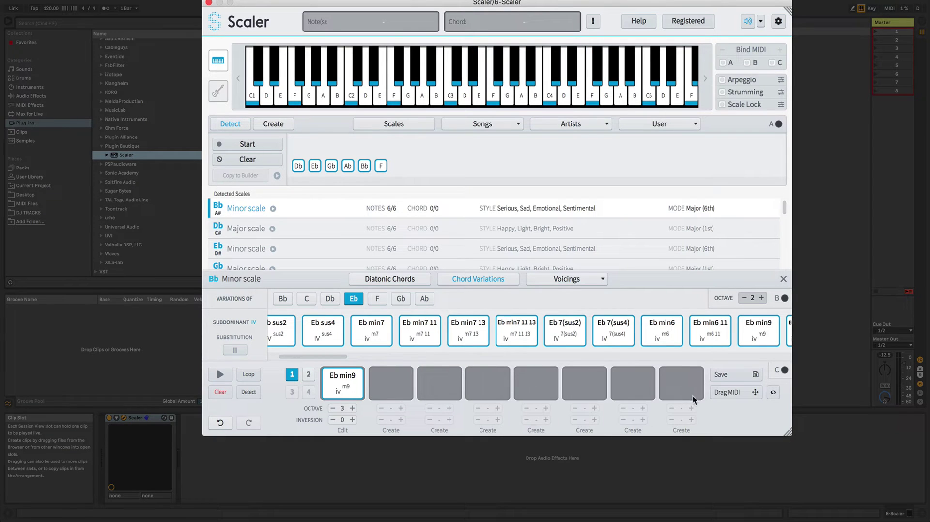
pyautogui.click(339, 379)
pyautogui.click(341, 379)
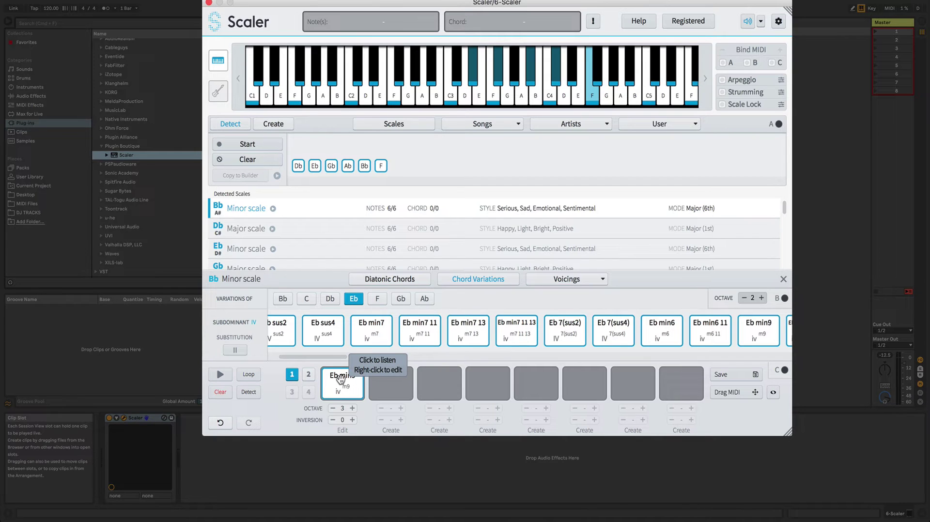
pyautogui.click(341, 379)
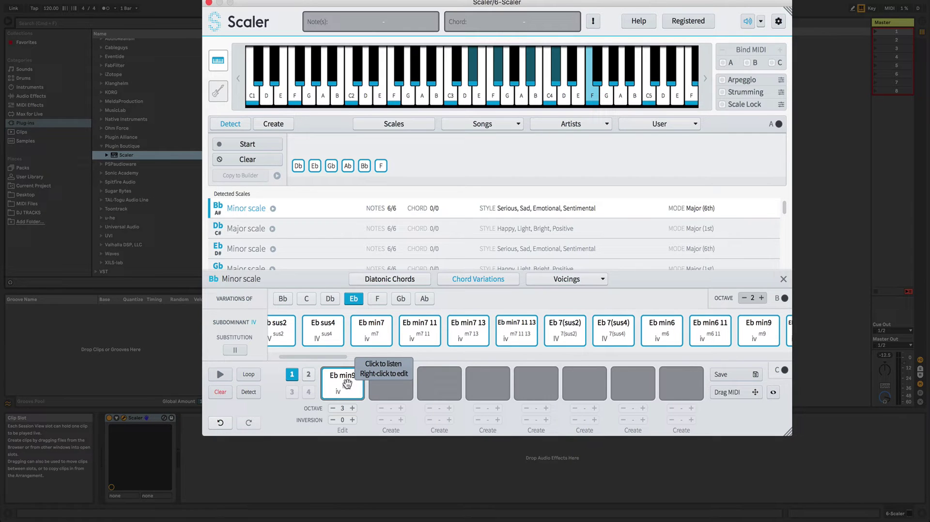
# - Set the octave of the Eb min9 chord in the progression to 1 and listen to it
pyautogui.click(333, 409)
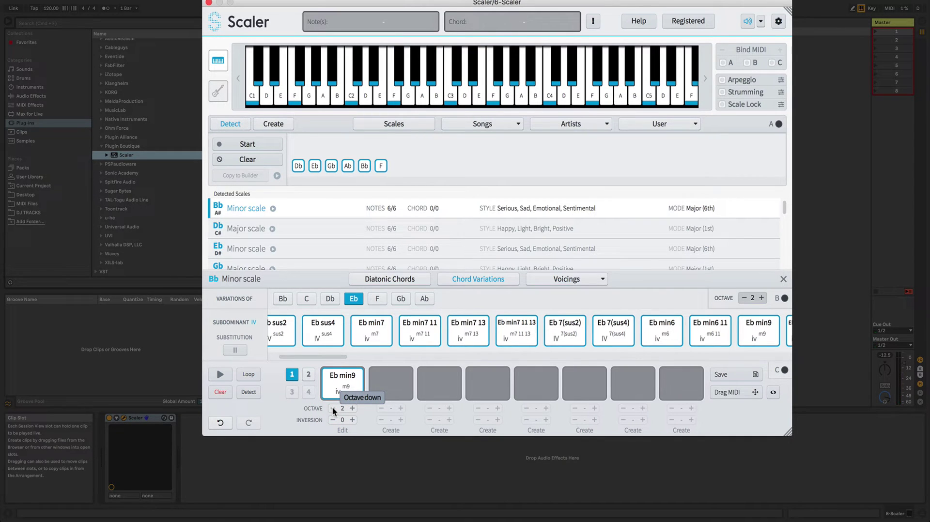
pyautogui.click(333, 410)
pyautogui.click(337, 391)
pyautogui.click(337, 386)
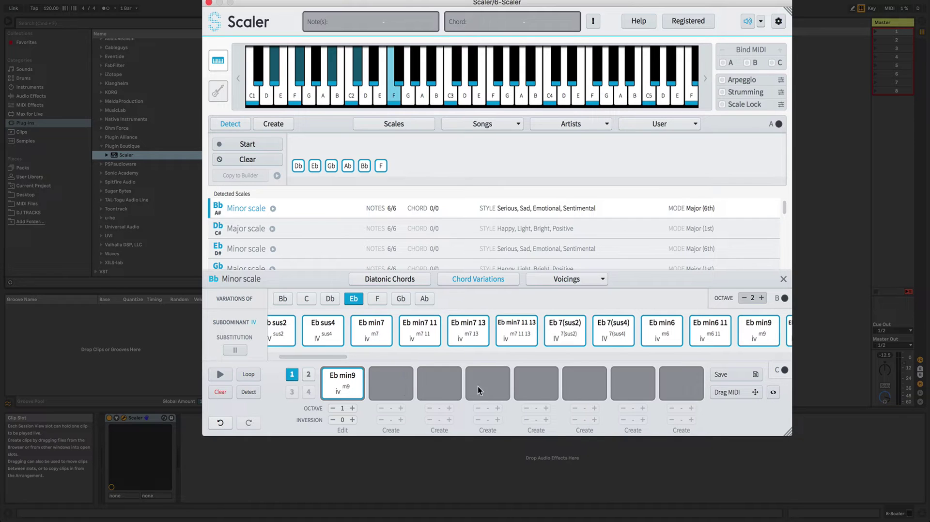
pyautogui.click(339, 382)
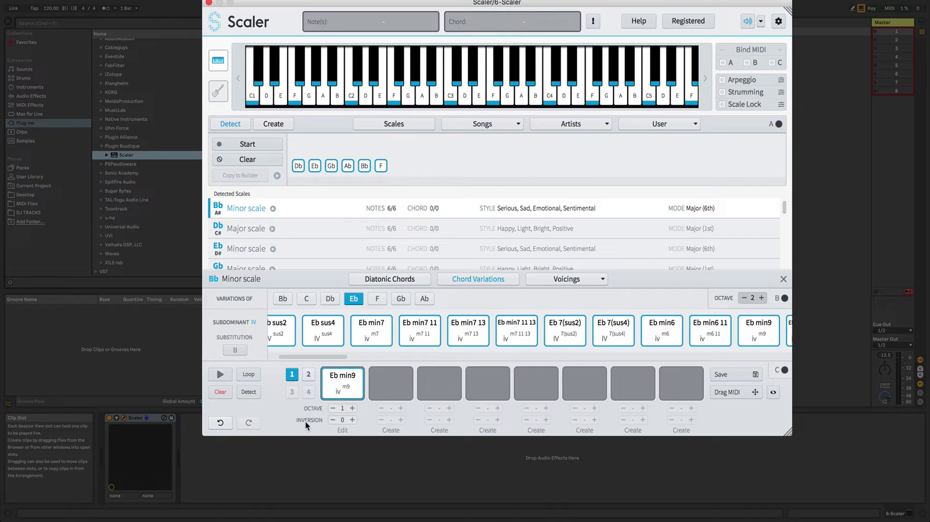
pyautogui.click(339, 386)
pyautogui.click(339, 384)
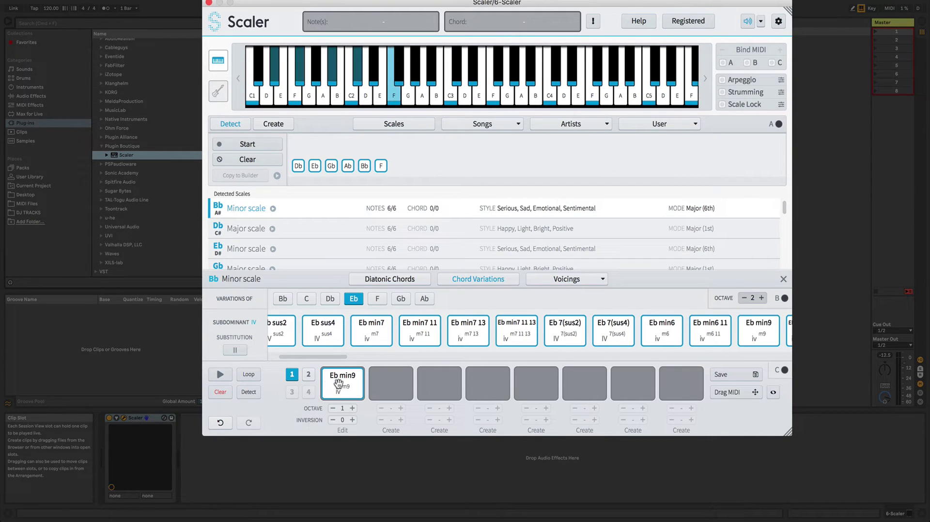
# - Set the inversion of the Eb min9 chord in the progression to 3 and play it
pyautogui.click(352, 420)
pyautogui.click(351, 419)
pyautogui.click(351, 420)
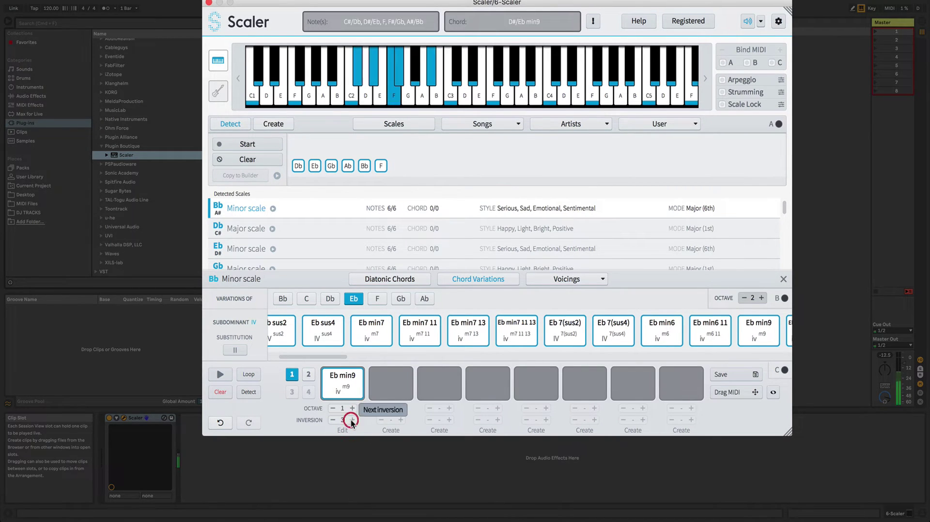
pyautogui.click(340, 382)
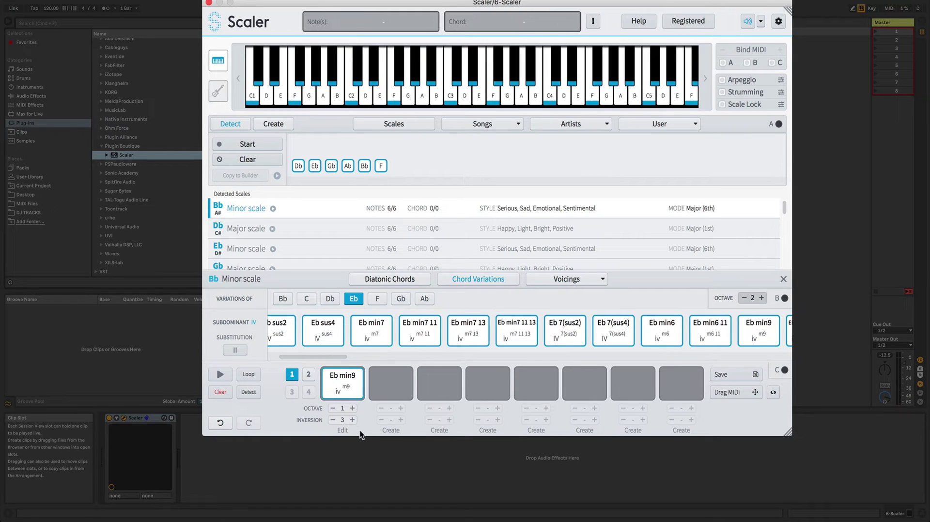
pyautogui.click(343, 384)
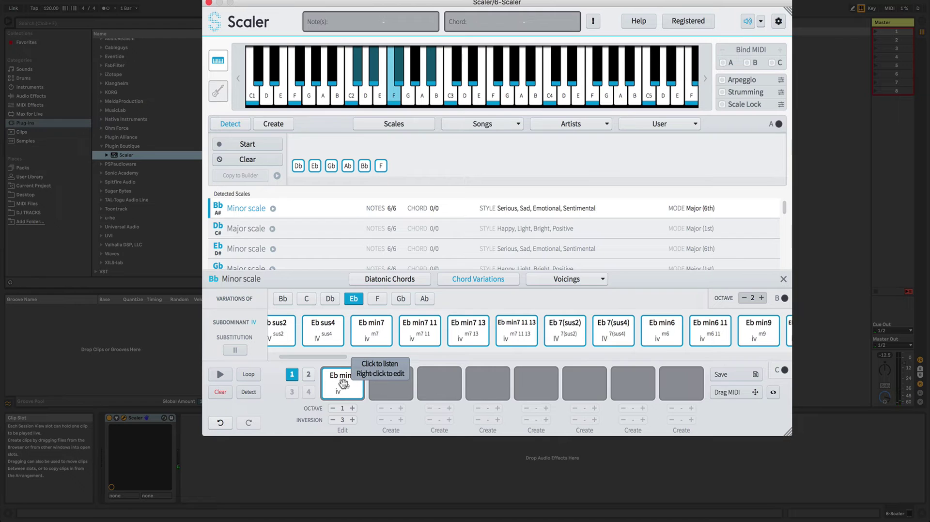
# - Reset the progression's Eb min9 chord to inversion 0 and octave 3 and play it for comparison
pyautogui.click(333, 420)
pyautogui.click(333, 421)
pyautogui.click(333, 420)
pyautogui.click(352, 408)
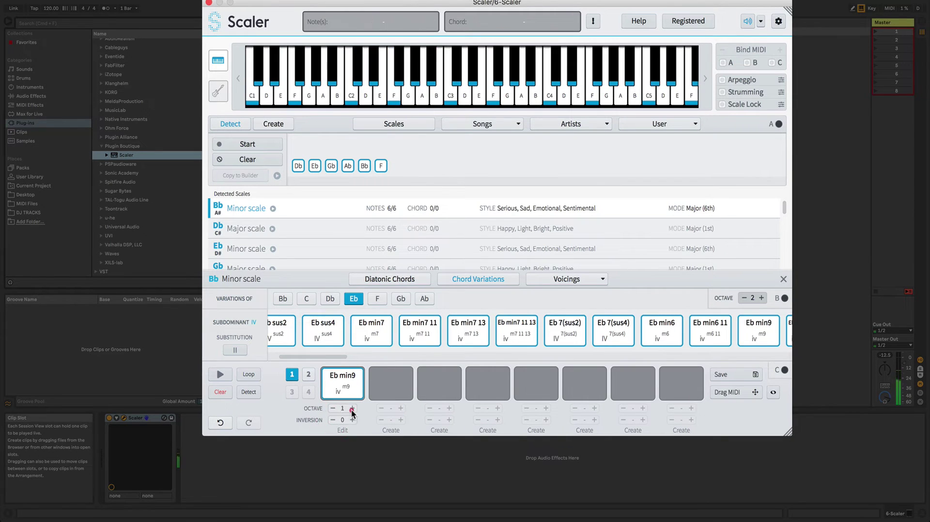
pyautogui.click(352, 409)
pyautogui.click(345, 386)
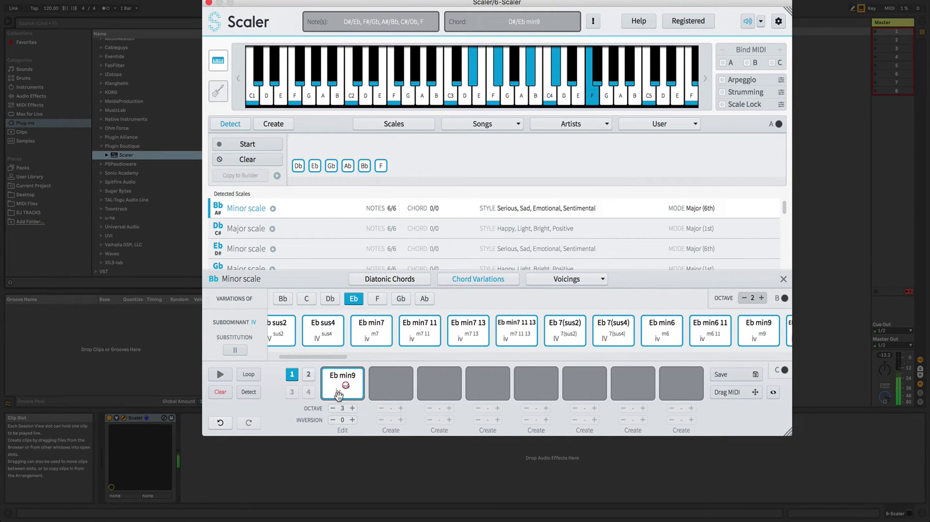
# - Return the progression's Eb min9 chord to octave 1 and inversion 3 and play it again
pyautogui.click(333, 408)
pyautogui.click(333, 409)
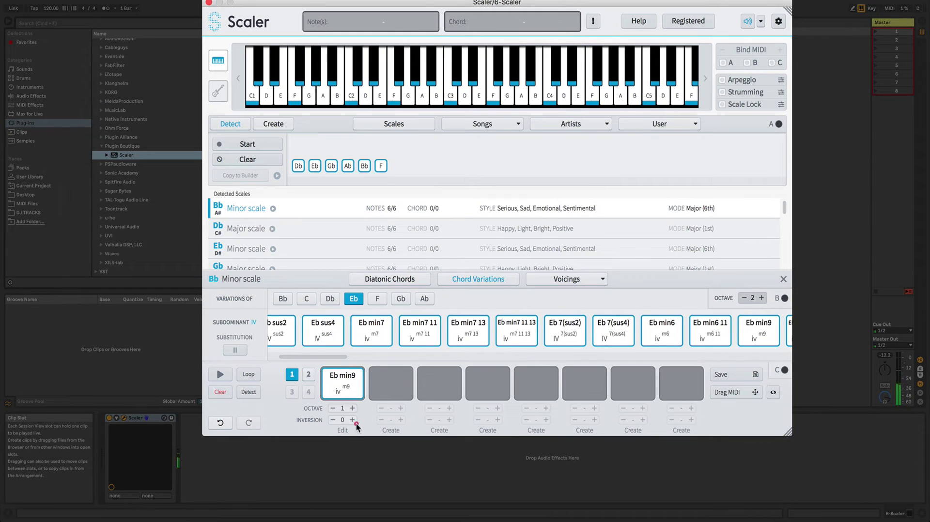
pyautogui.click(352, 420)
pyautogui.click(352, 420)
pyautogui.click(352, 420)
pyautogui.click(345, 387)
# - Show the Bb chord variations and audition Bb min add 9 11, Bb min add 11, Bb 9(sus4) and Bb min11
pyautogui.moveTo(318, 354); pyautogui.dragTo(309, 355)
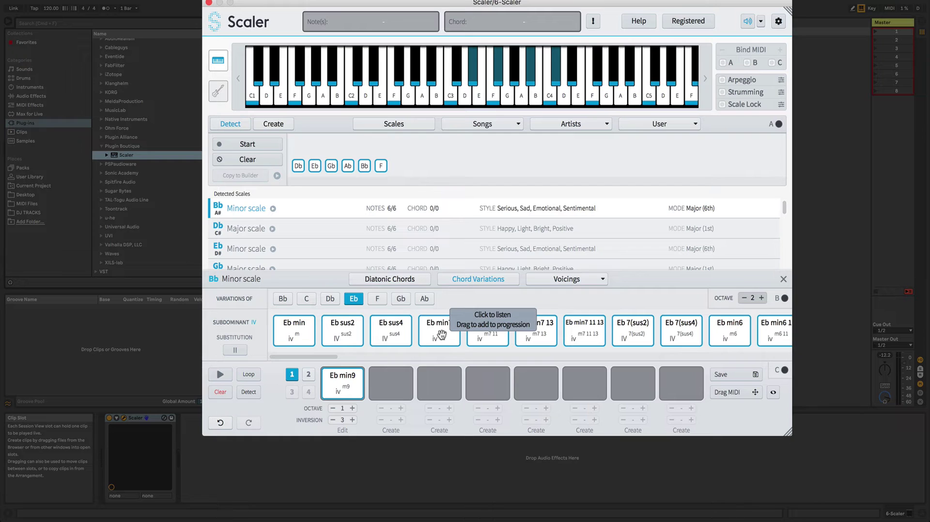
pyautogui.click(283, 300)
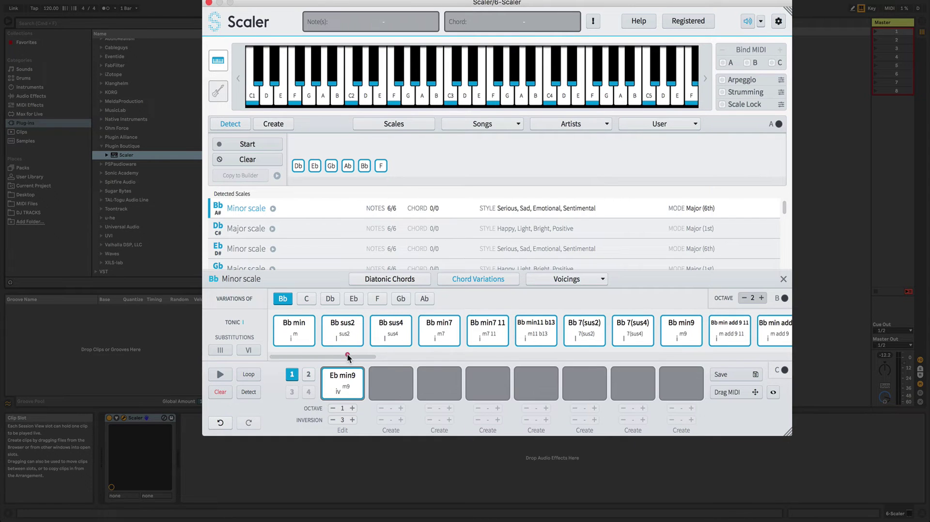
pyautogui.moveTo(347, 356); pyautogui.dragTo(407, 355)
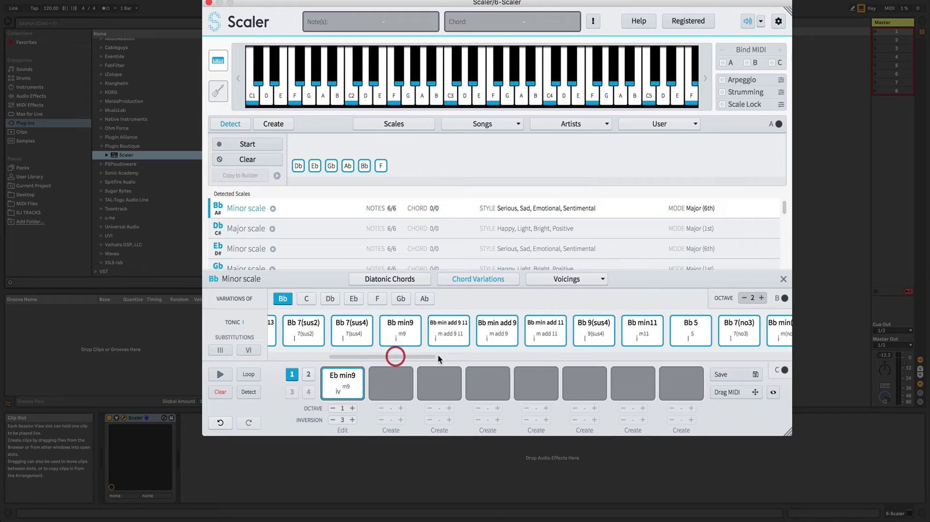
pyautogui.click(445, 332)
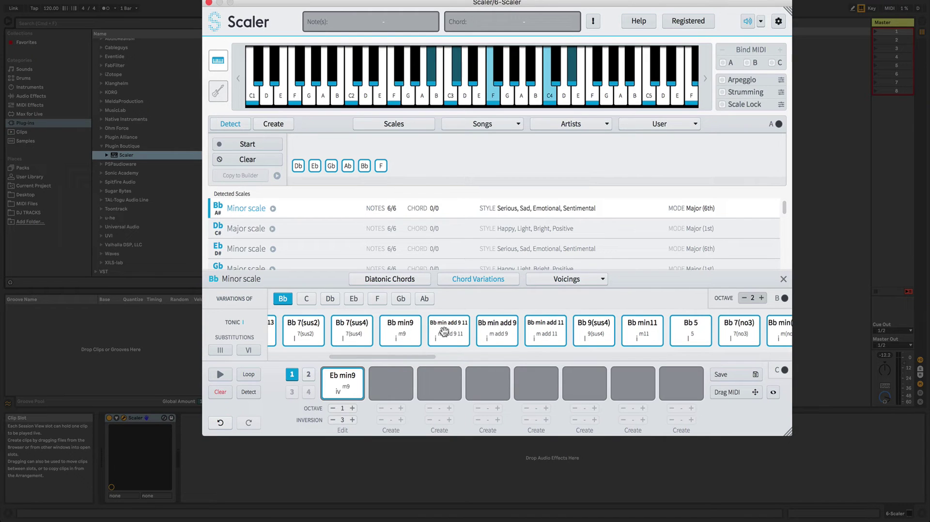
pyautogui.click(445, 331)
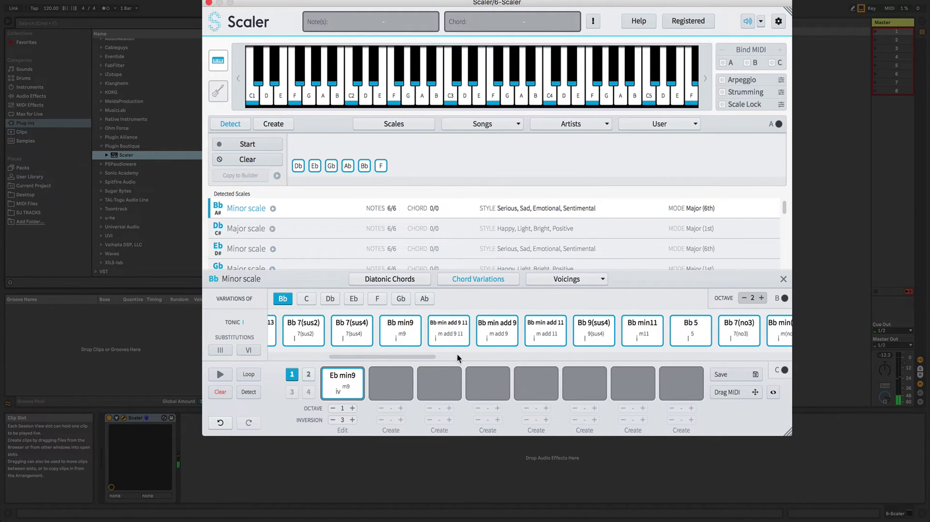
pyautogui.click(531, 335)
pyautogui.click(584, 337)
pyautogui.click(644, 333)
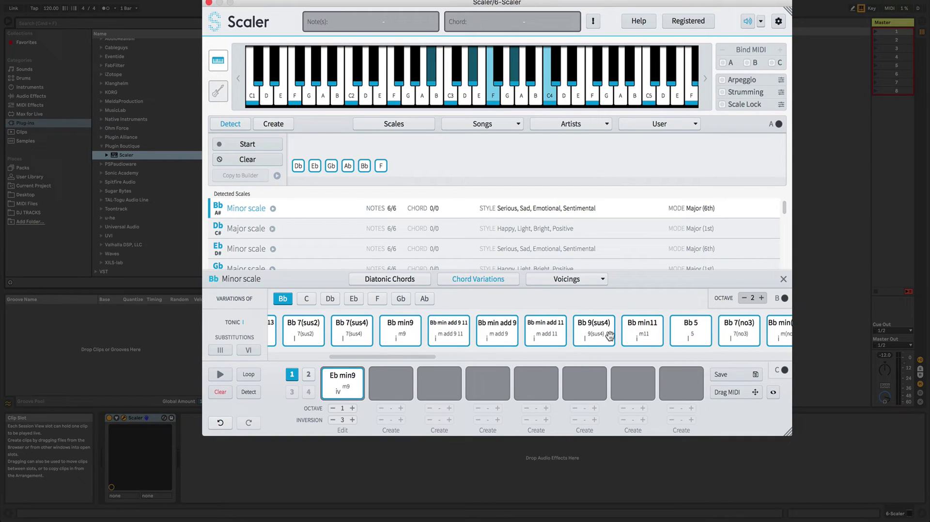
pyautogui.click(644, 334)
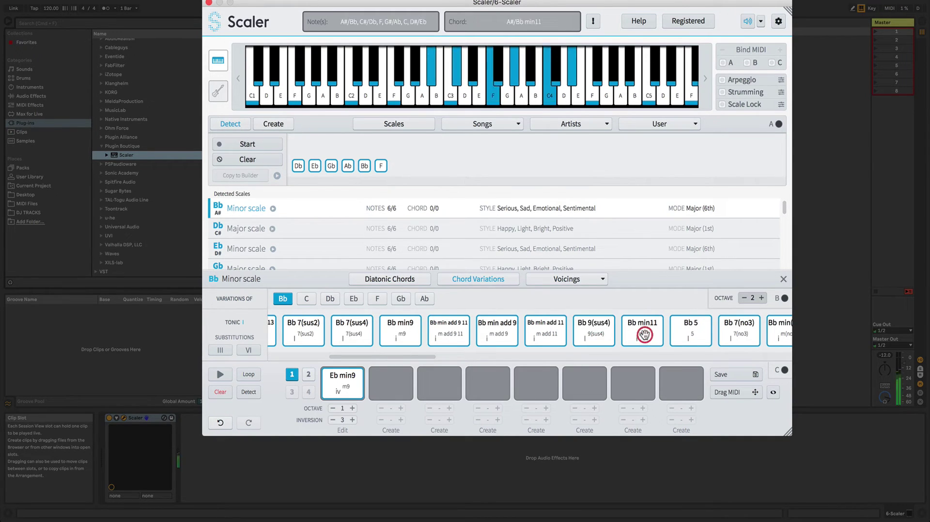
# - Play Eb min9 against Bb min11 and add Bb min11 to the second slot of the progression
pyautogui.click(340, 385)
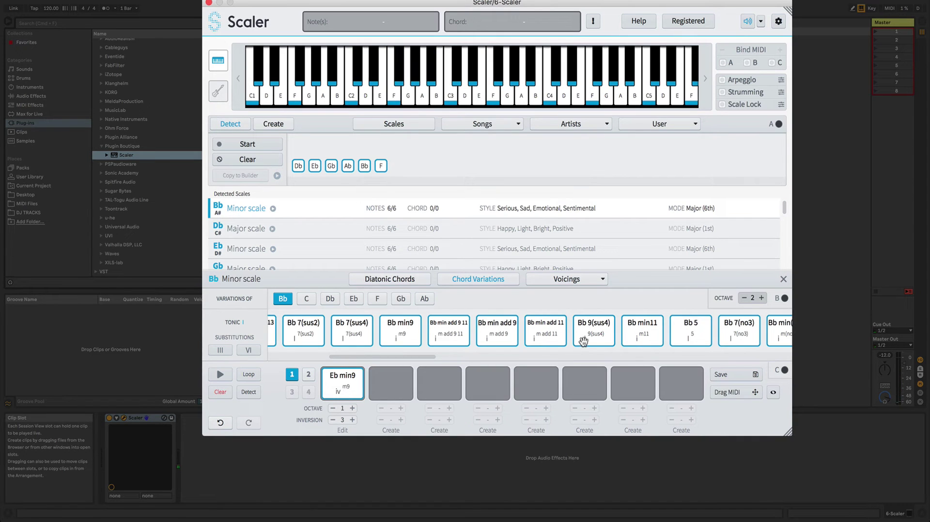
pyautogui.click(642, 335)
pyautogui.moveTo(643, 334); pyautogui.dragTo(391, 383)
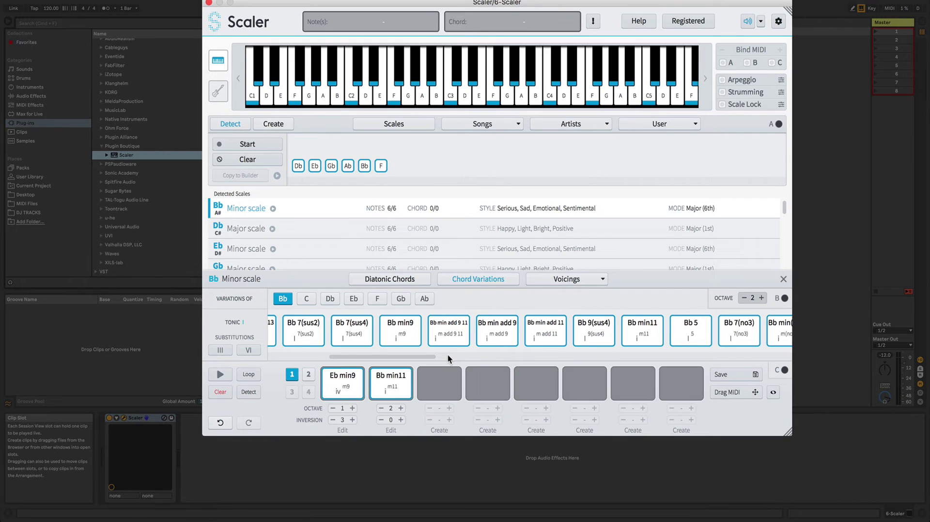
# - Play the two progression chords alternately, set the octave of Bb min11 to 1 and listen to it
pyautogui.click(392, 369)
pyautogui.click(349, 385)
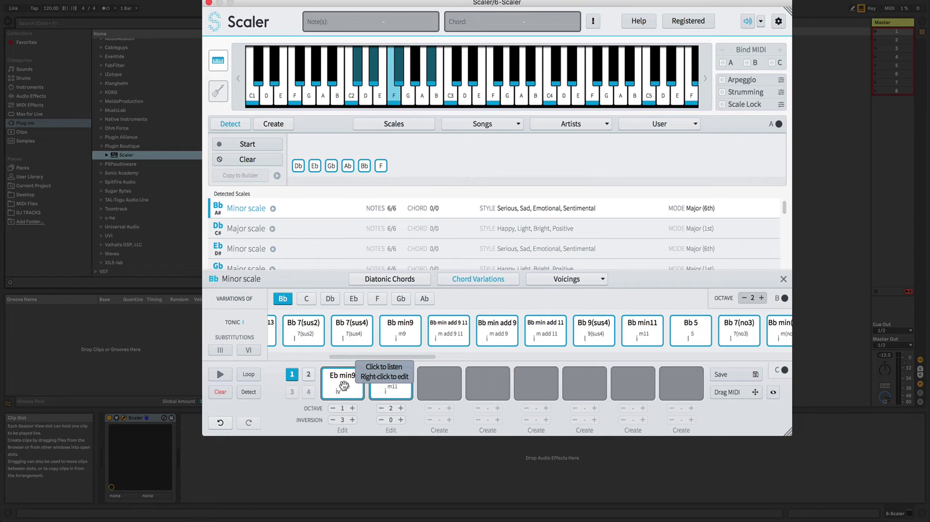
pyautogui.click(344, 386)
pyautogui.click(379, 389)
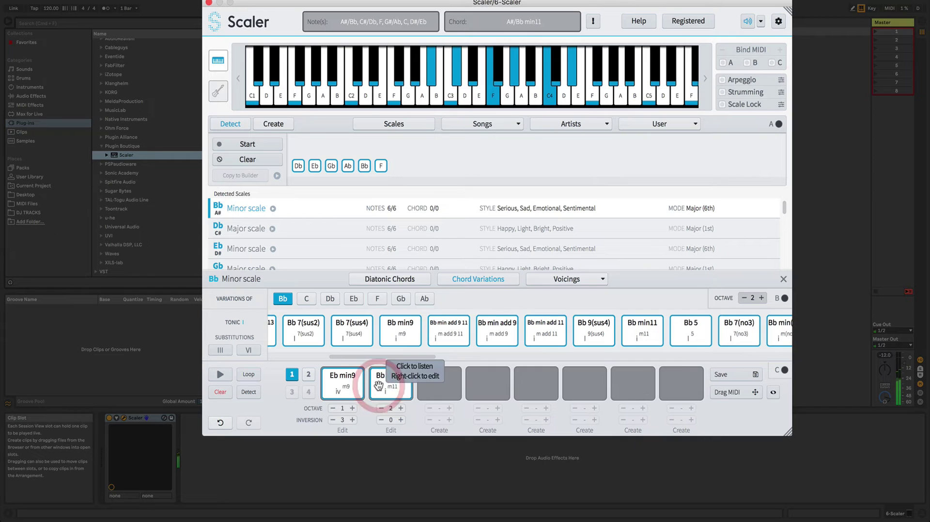
pyautogui.click(349, 388)
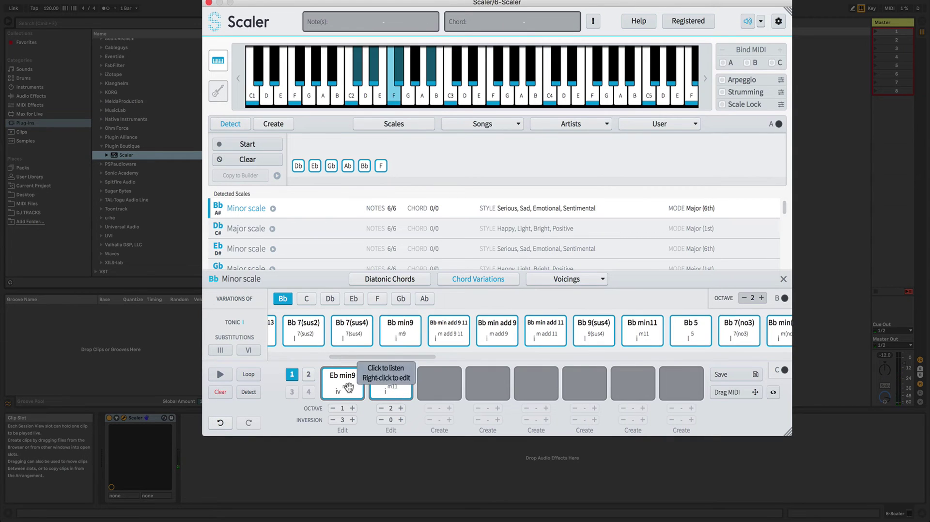
pyautogui.click(381, 408)
pyautogui.click(389, 387)
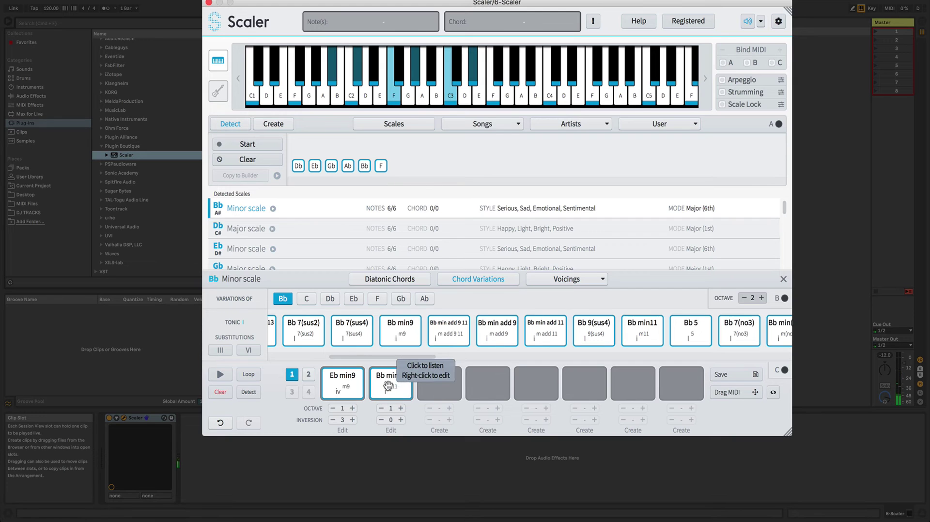
# - Listen to the progression's Bb min11 chord, set its inversion to 3 and play it against Eb min9
pyautogui.click(388, 386)
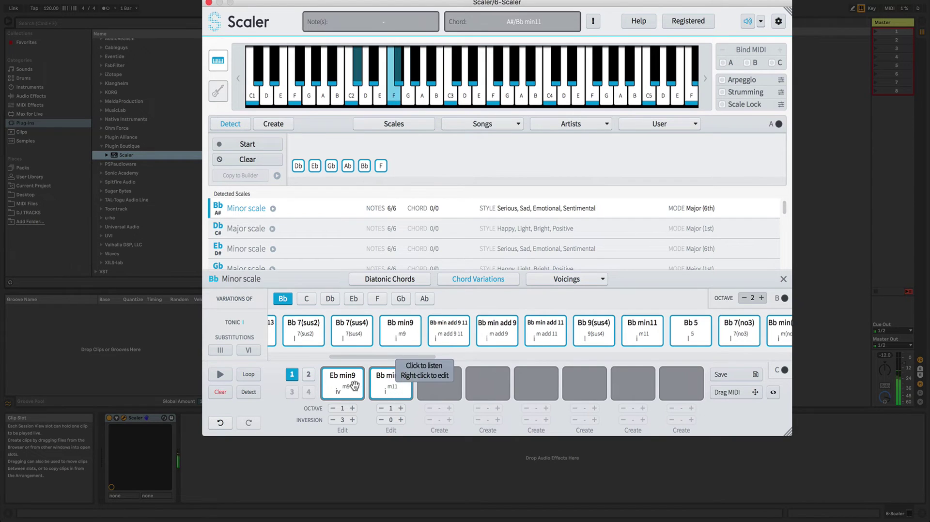
pyautogui.click(384, 386)
pyautogui.click(381, 385)
pyautogui.click(381, 385)
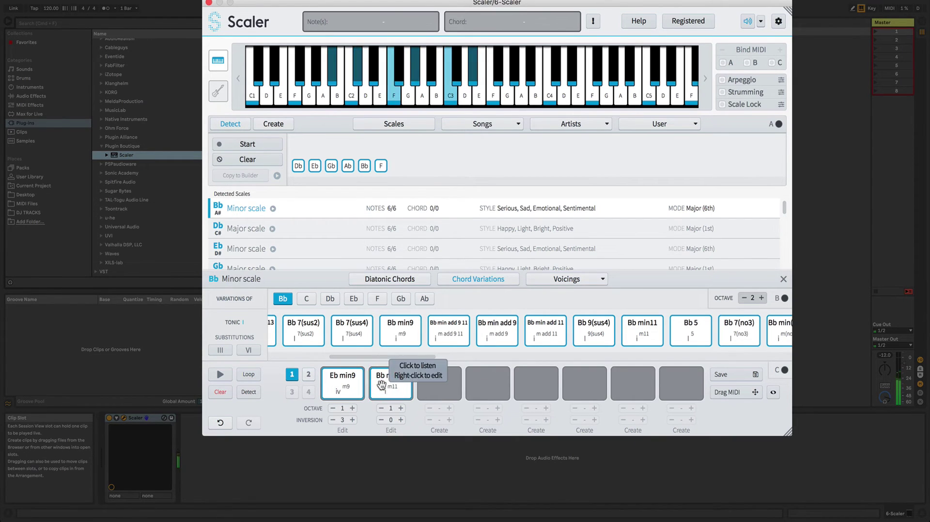
pyautogui.click(401, 420)
pyautogui.click(401, 419)
pyautogui.click(401, 421)
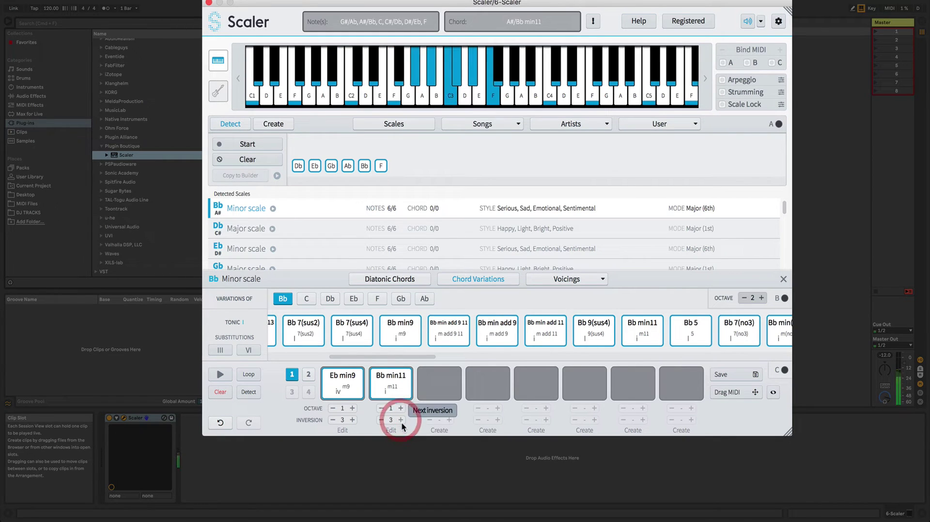
pyautogui.click(349, 383)
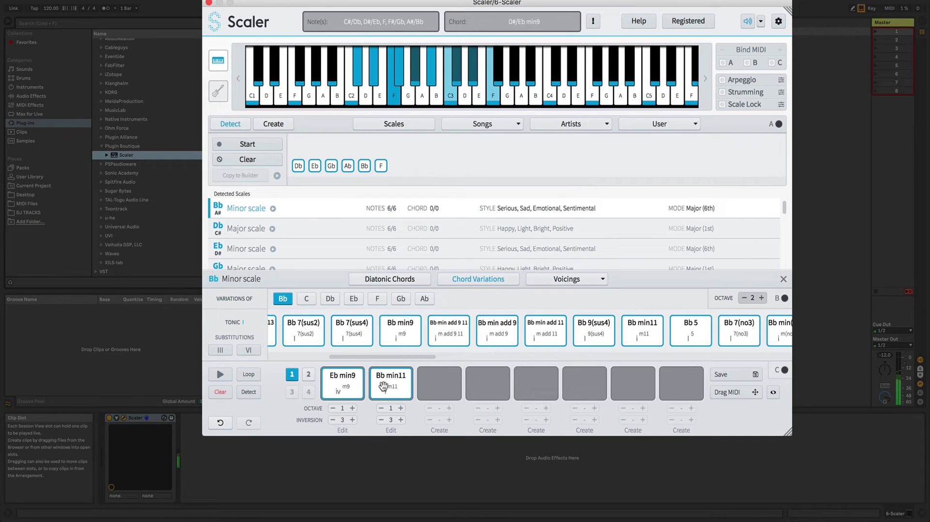
pyautogui.click(382, 387)
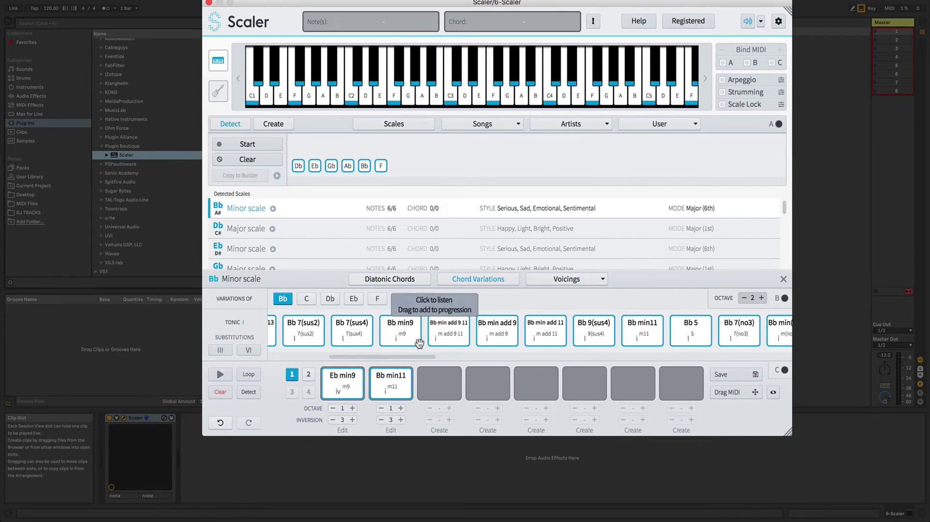
# - Show the Gb chord variations and audition Gb maj9 against the Eb min9 and Bb min11 chords of the progression
pyautogui.moveTo(420, 357); pyautogui.dragTo(341, 348)
pyautogui.click(396, 299)
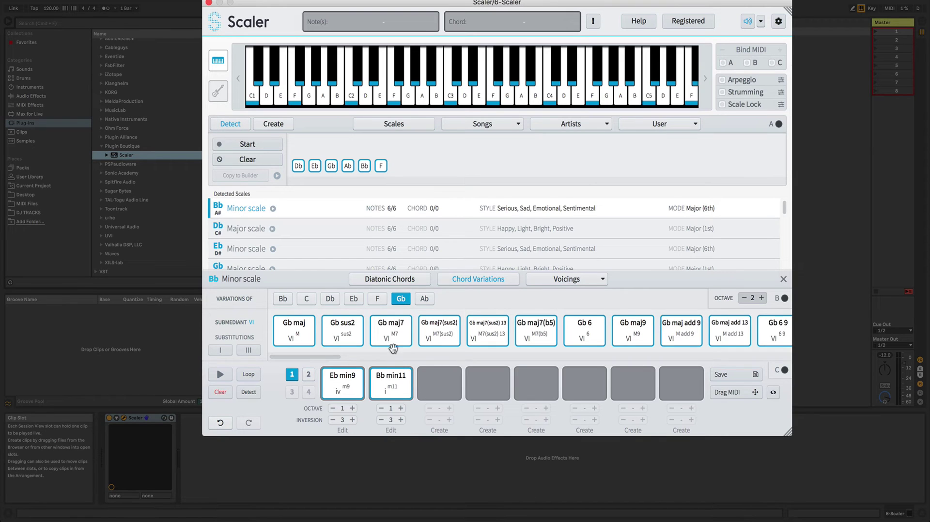
pyautogui.click(342, 391)
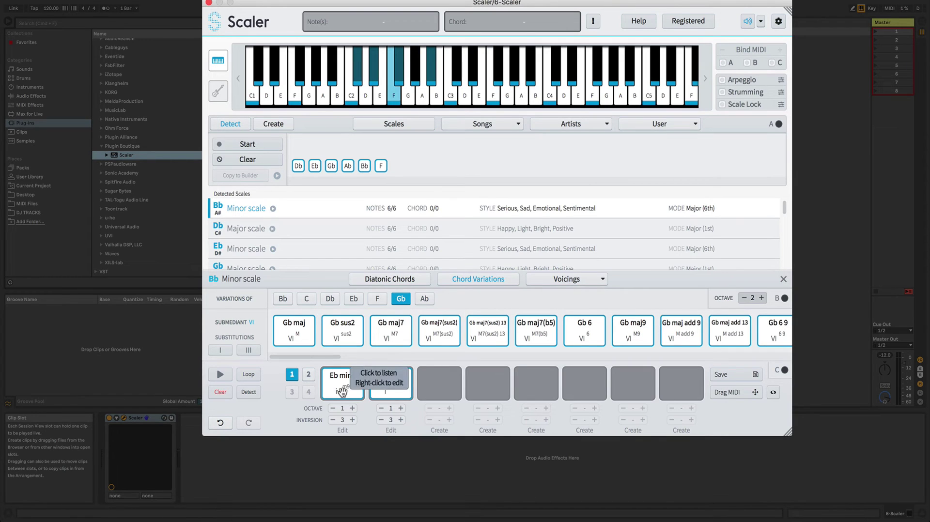
pyautogui.click(395, 384)
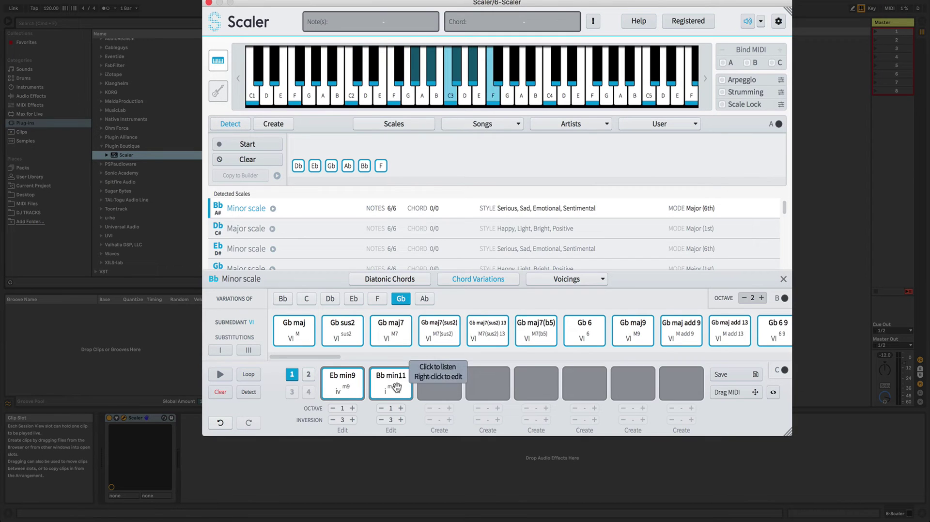
pyautogui.click(626, 328)
pyautogui.click(341, 380)
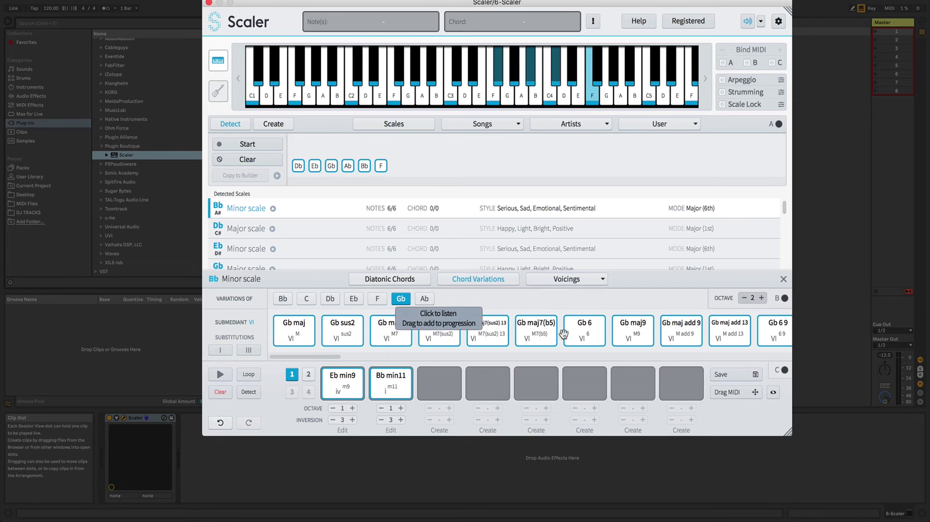
pyautogui.click(632, 331)
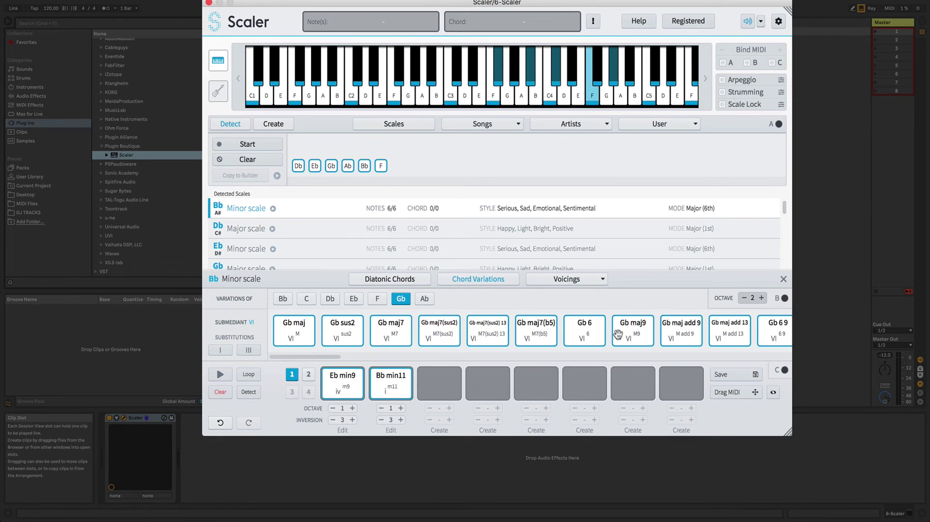
# - Play Eb min9, Bb min11 and Gb maj9 in sequence and add Gb maj9 to the third slot of the progression
pyautogui.click(355, 384)
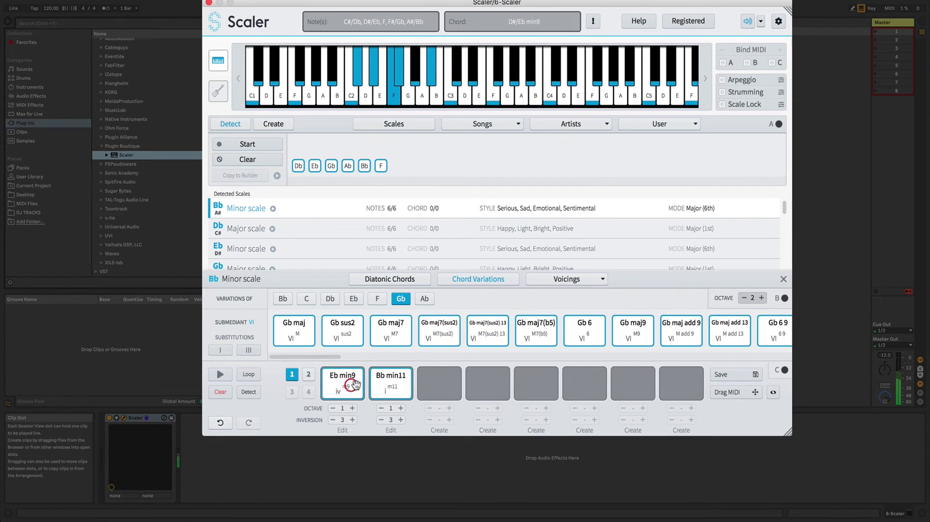
pyautogui.click(388, 382)
pyautogui.click(630, 332)
pyautogui.moveTo(630, 333); pyautogui.dragTo(445, 384)
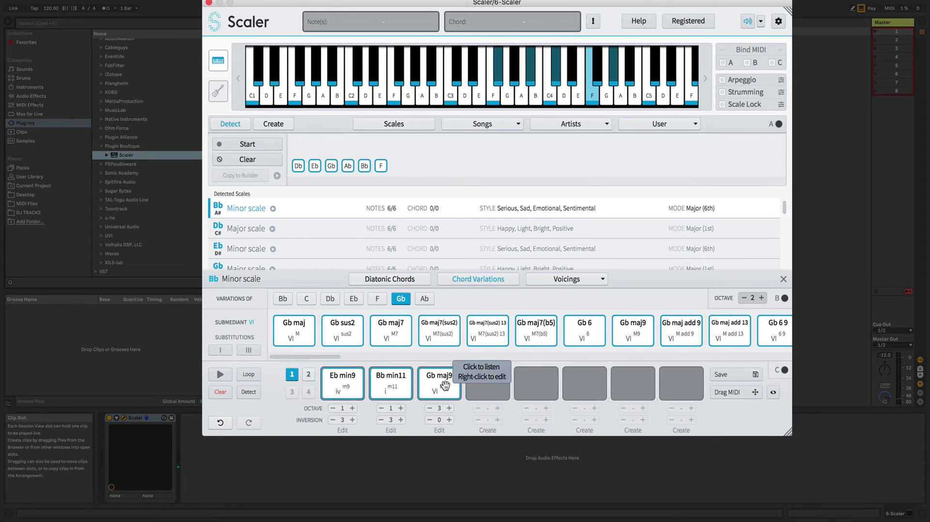
# - Set the progression's Gb maj9 chord to octave 2 and inversion -2 and play it together with the other progression chords
pyautogui.click(445, 386)
pyautogui.click(429, 408)
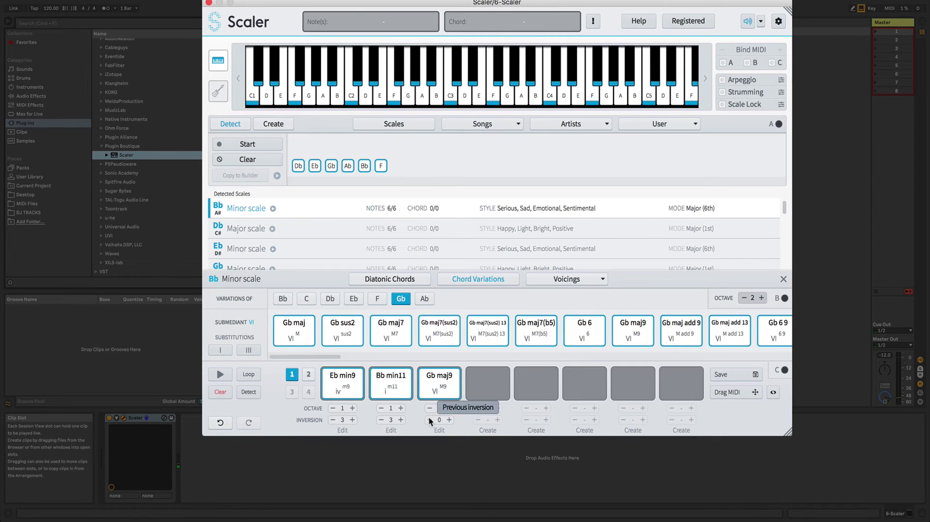
pyautogui.click(428, 420)
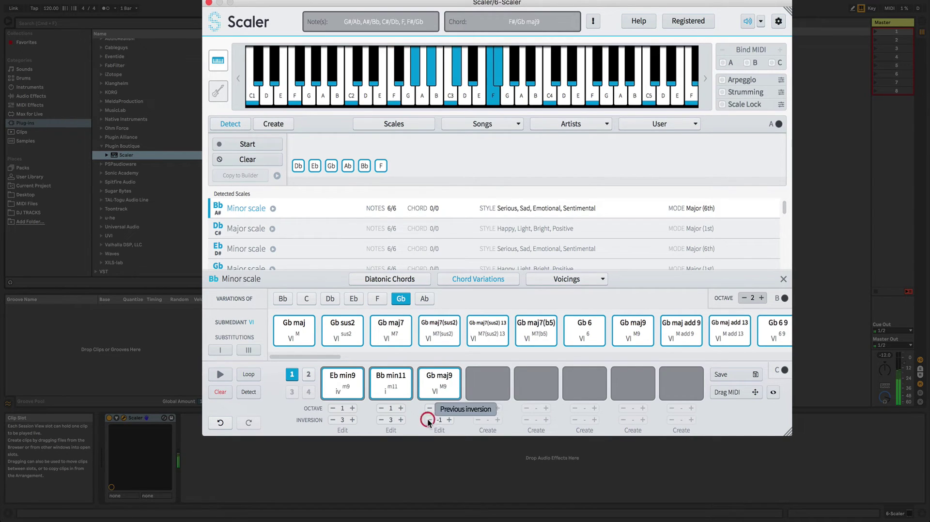
pyautogui.click(429, 420)
pyautogui.click(368, 395)
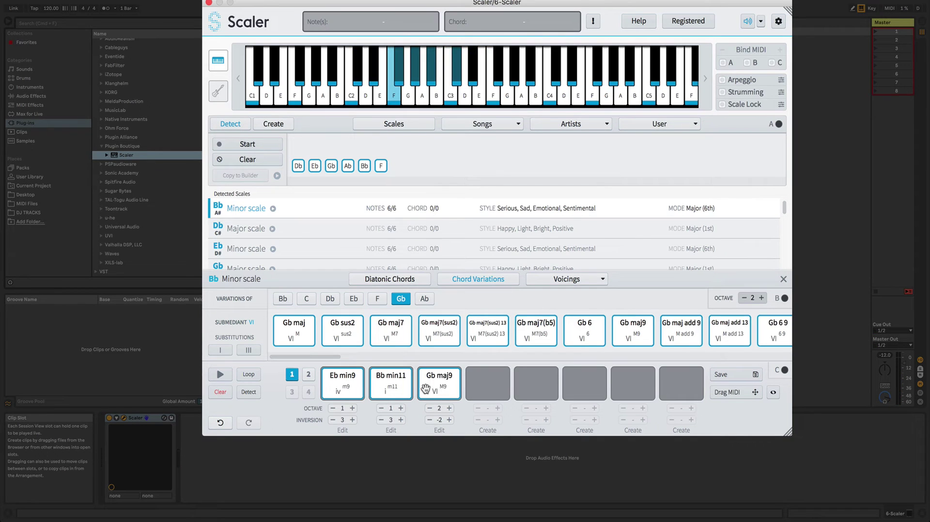
pyautogui.click(343, 383)
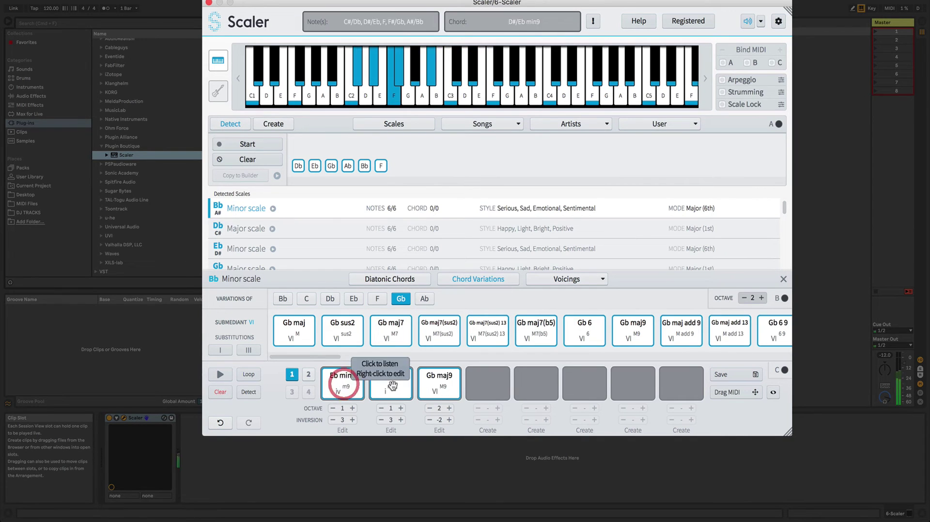
pyautogui.click(439, 386)
pyautogui.click(438, 386)
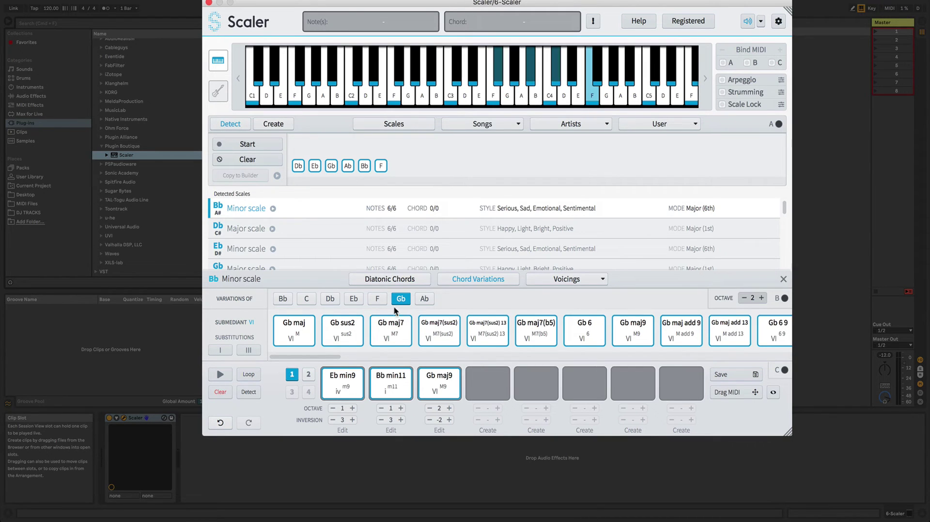
# - Show the F chord variations and add F min7 to the fourth slot of the progression
pyautogui.click(378, 299)
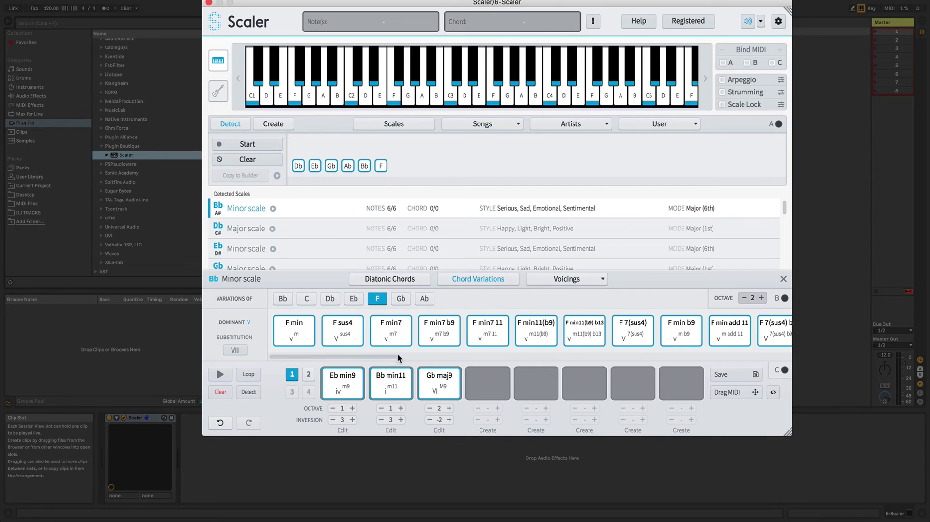
pyautogui.moveTo(396, 356); pyautogui.dragTo(401, 357)
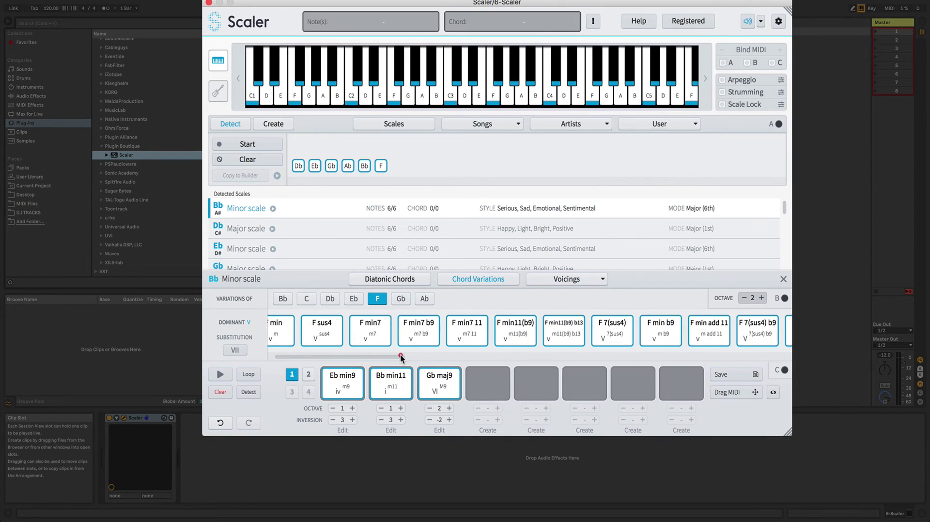
pyautogui.moveTo(401, 356); pyautogui.dragTo(489, 392)
pyautogui.click(390, 334)
# - Set the progression's F min7 chord to octave 1 and inversion 3
pyautogui.click(477, 408)
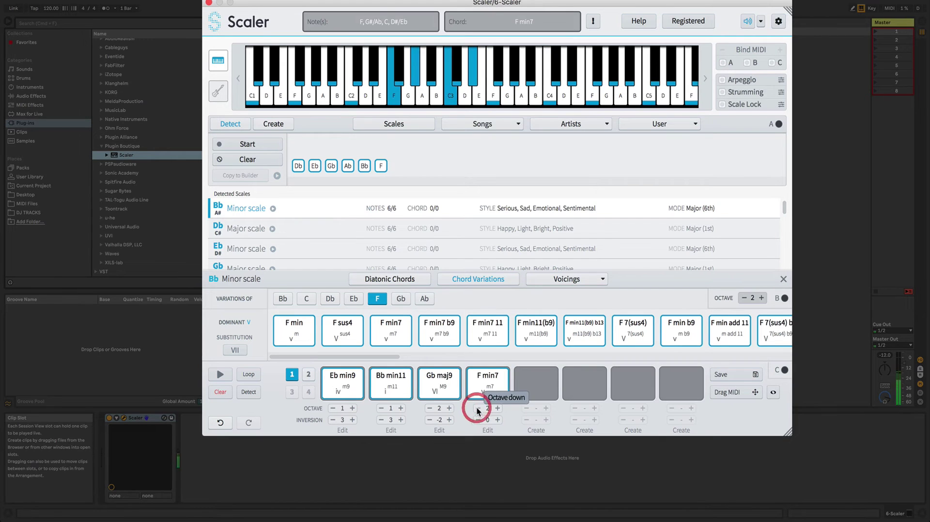
pyautogui.click(477, 408)
pyautogui.click(497, 419)
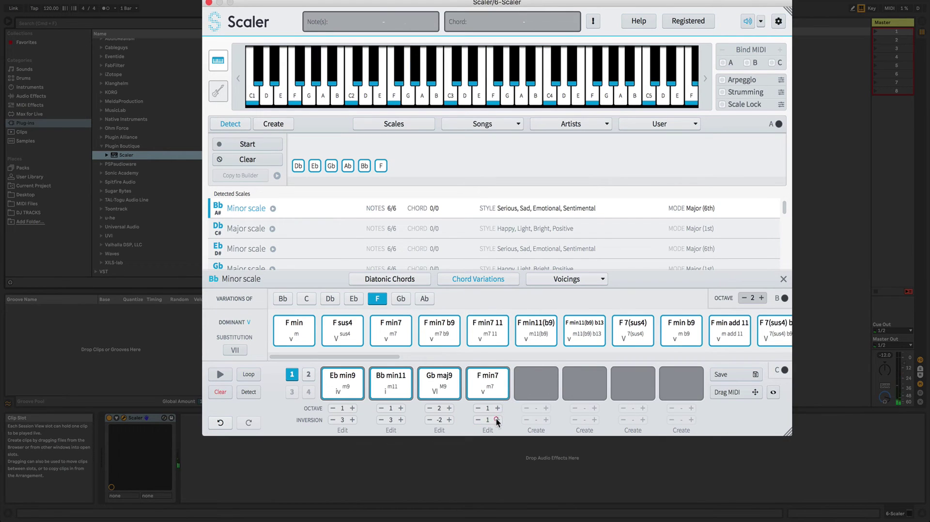
pyautogui.click(496, 420)
pyautogui.click(497, 419)
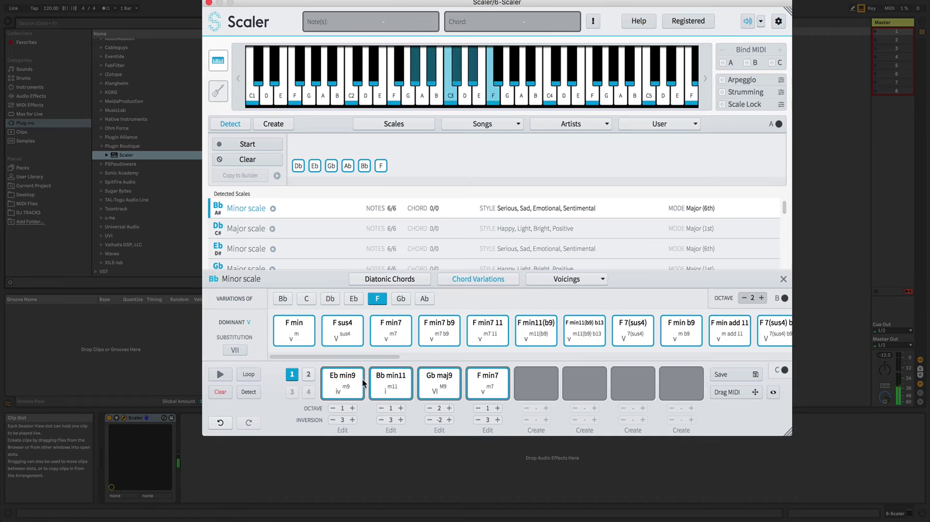
# - Play the four progression chords in order, from Eb min9 through Bb min11 and Gb maj9 to F min7
pyautogui.click(348, 382)
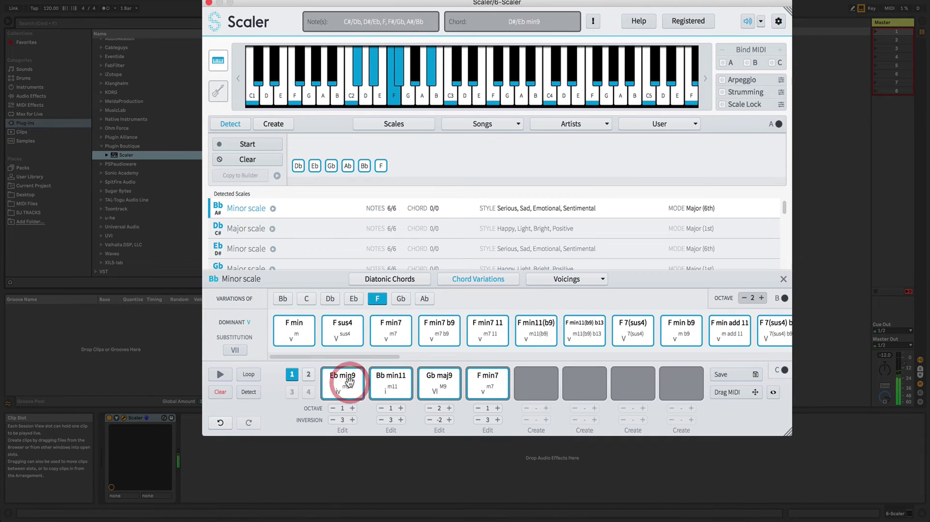
pyautogui.click(391, 383)
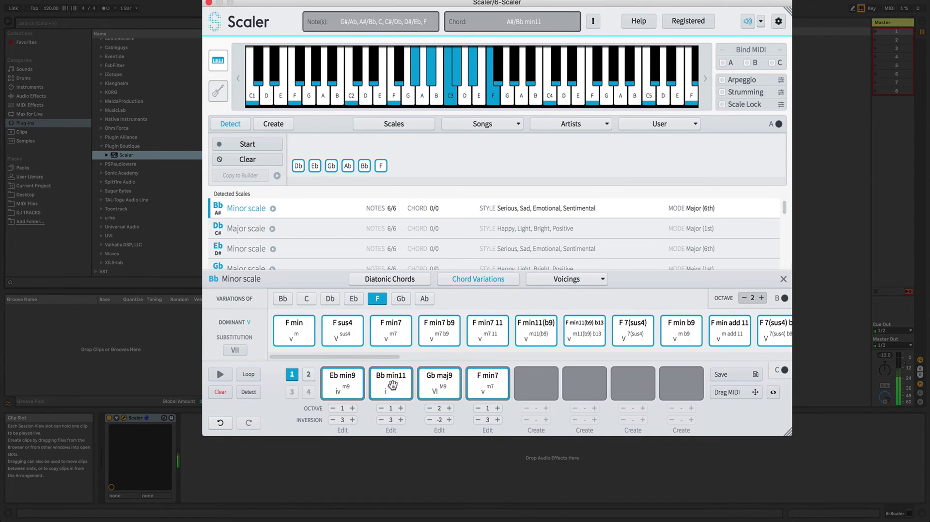
pyautogui.click(432, 387)
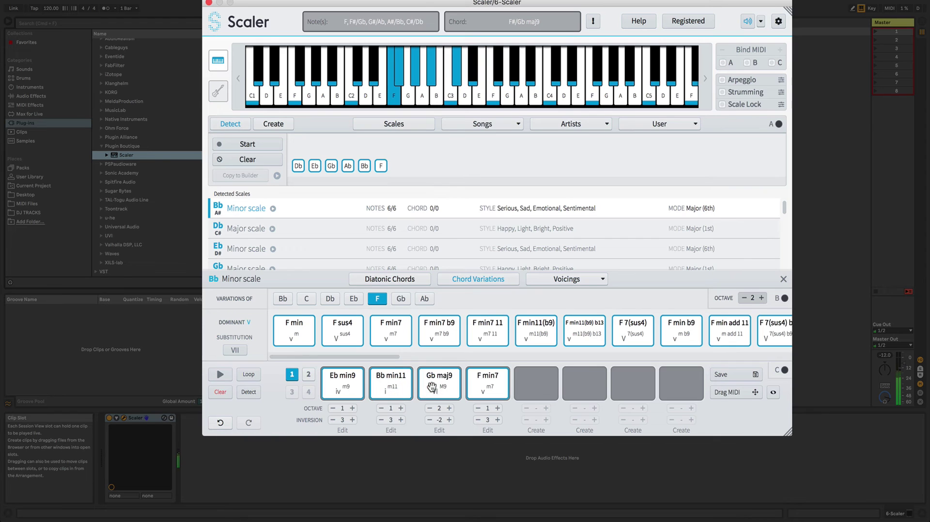
pyautogui.click(432, 387)
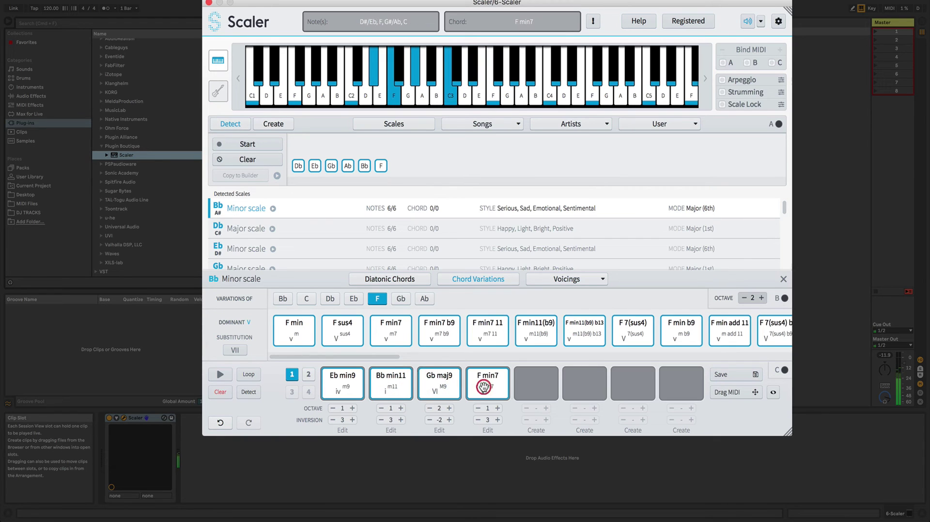
pyautogui.click(483, 386)
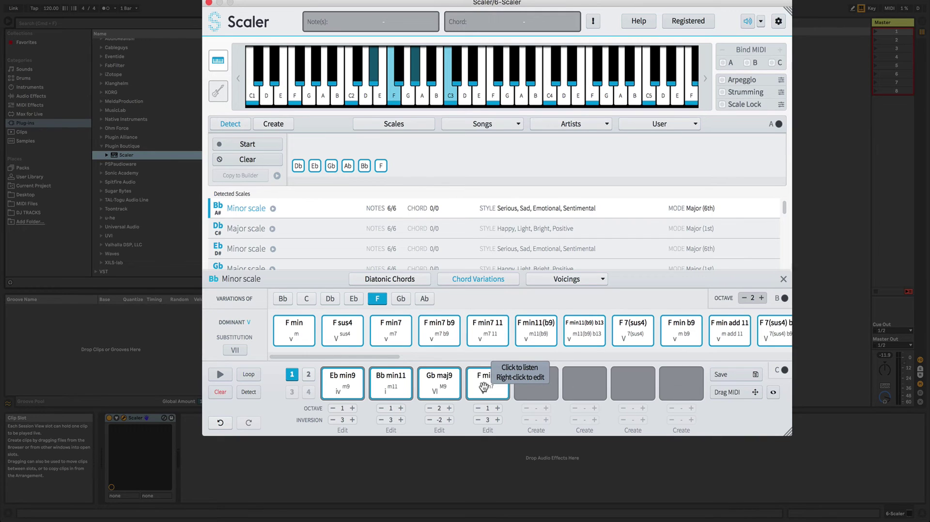
# - Show the Ab chord variations and audition Ab 7, Ab sus2, Ab sus4 and Ab 7(sus4)
pyautogui.click(425, 299)
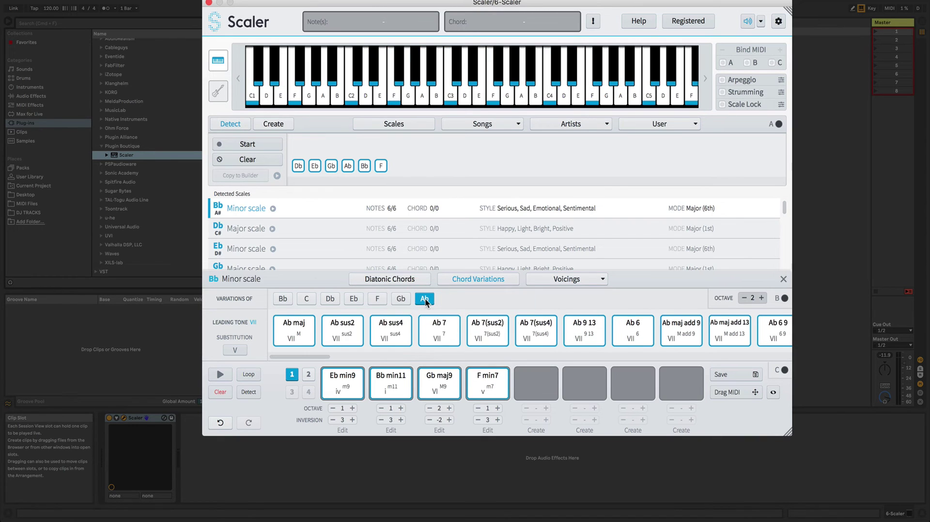
pyautogui.click(434, 335)
pyautogui.click(435, 336)
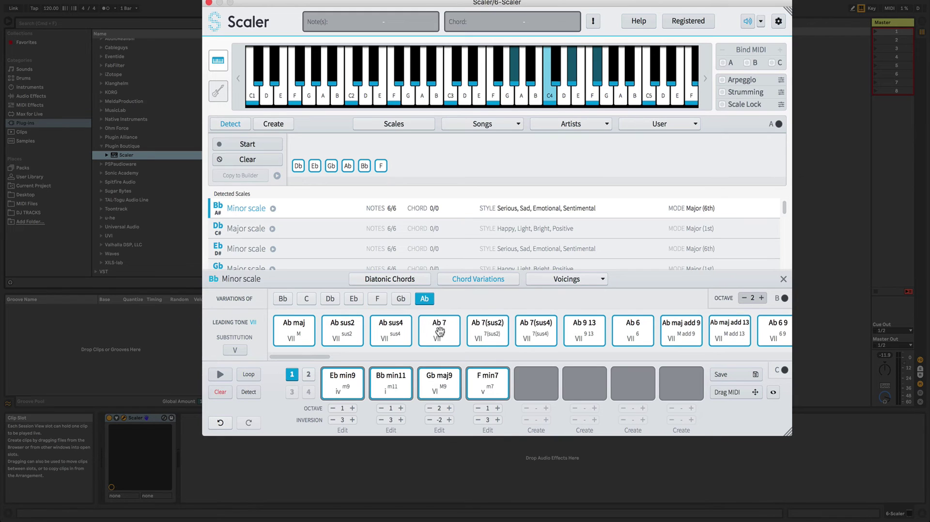
pyautogui.click(336, 333)
pyautogui.click(342, 336)
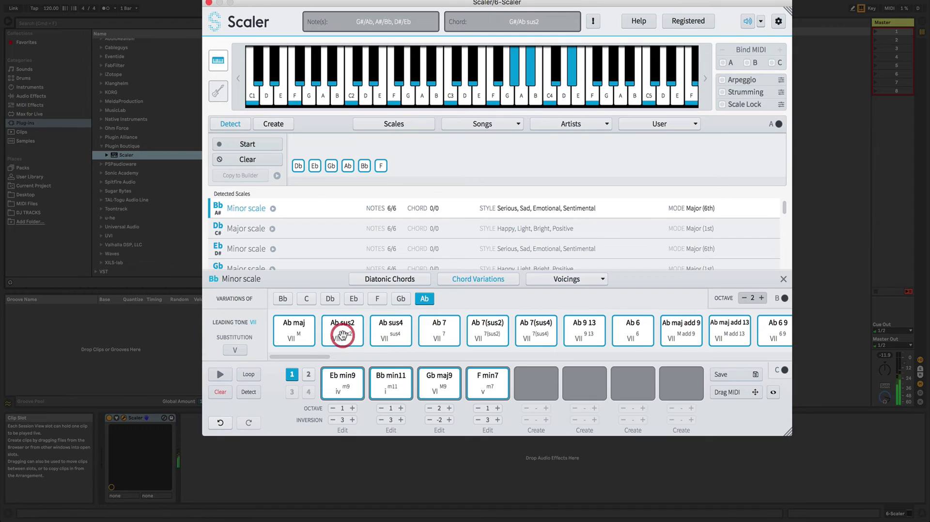
pyautogui.click(381, 337)
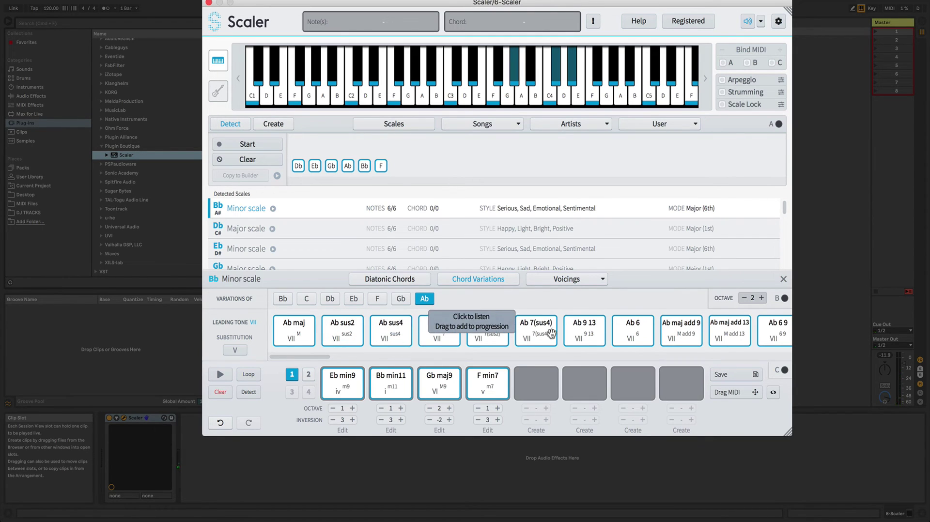
pyautogui.click(536, 332)
# - Add Ab sus4 to the fifth slot of the progression and set its octave to 2
pyautogui.click(398, 332)
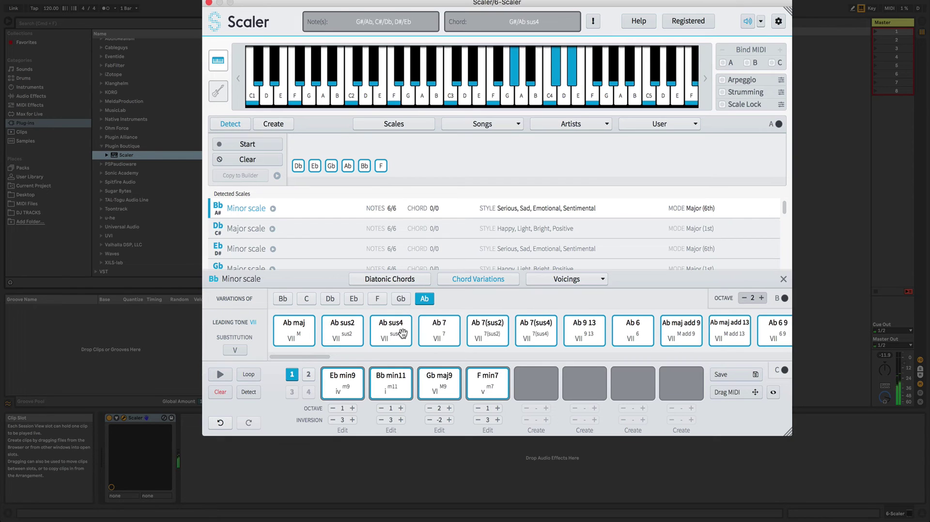
pyautogui.moveTo(394, 332); pyautogui.dragTo(533, 383)
pyautogui.click(528, 408)
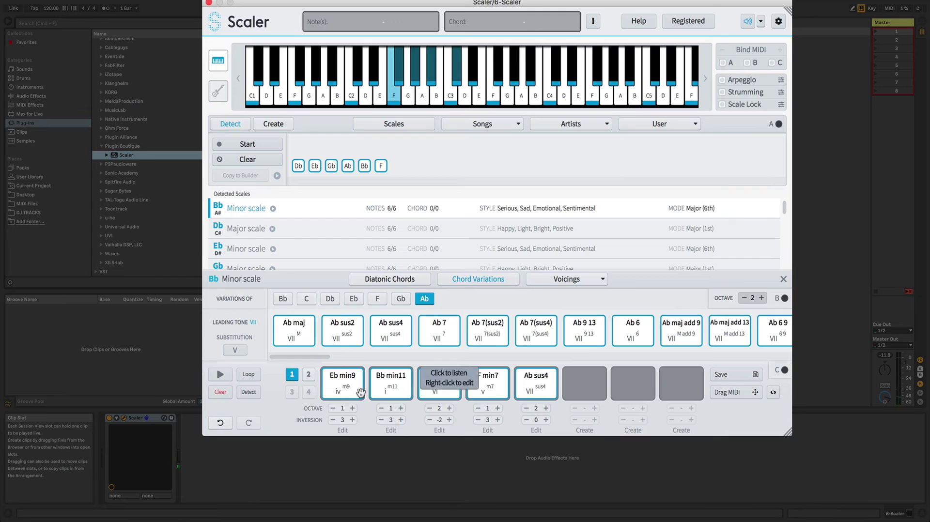
# - Play the five progression chords in order, from Eb min9 through Bb min11, Gb maj9 and F min7 to Ab sus4
pyautogui.click(338, 390)
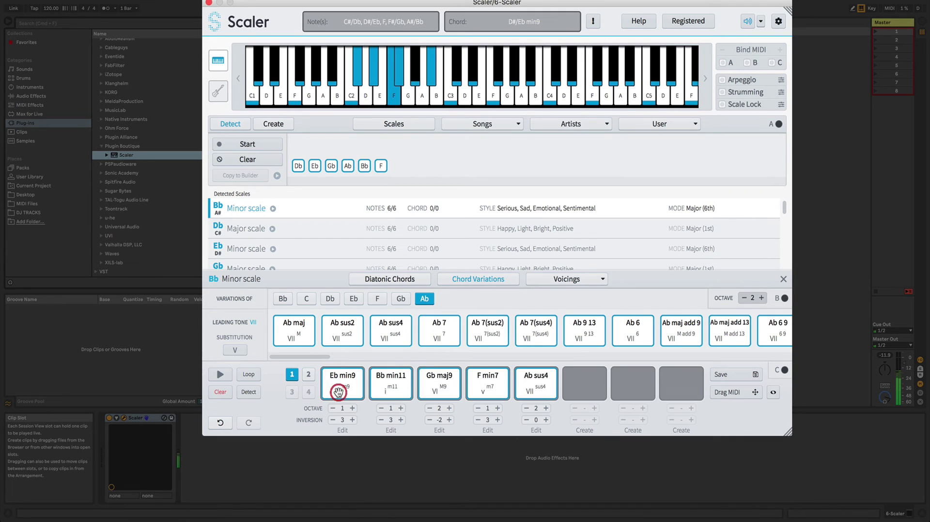
pyautogui.click(388, 389)
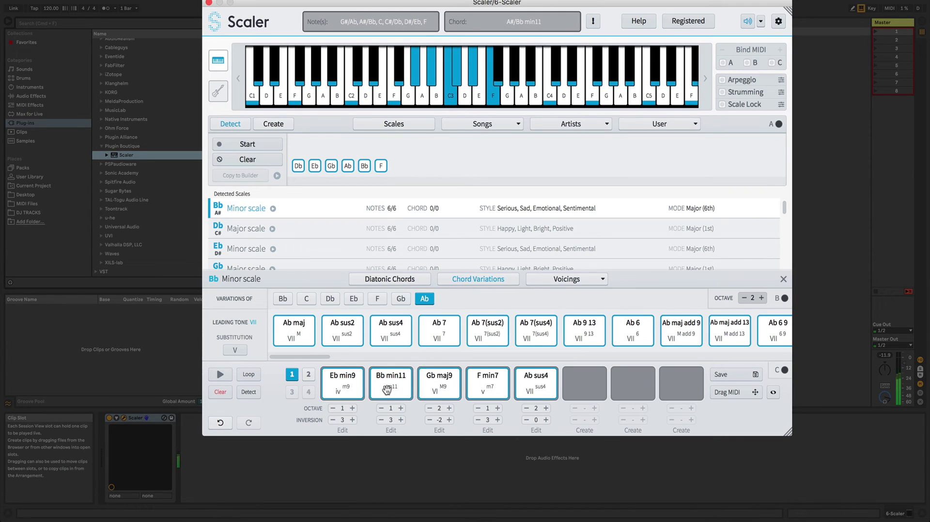
pyautogui.click(441, 389)
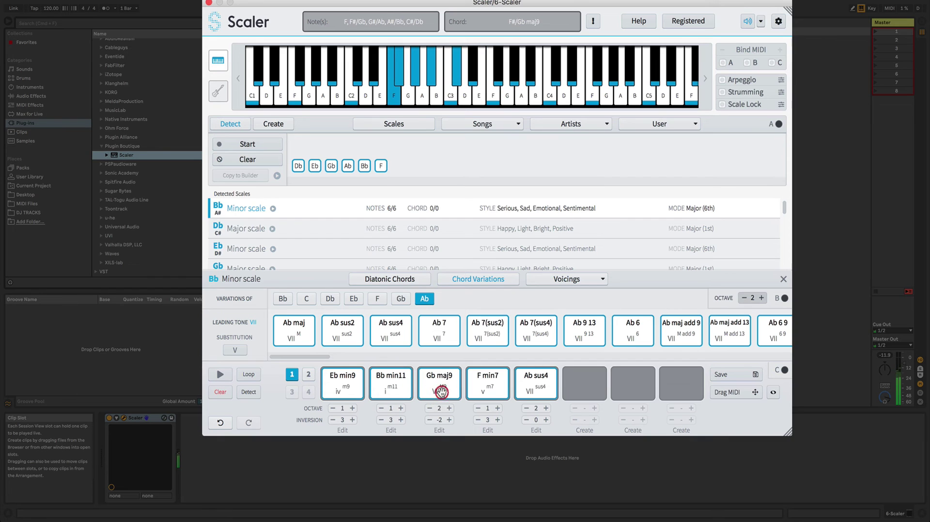
pyautogui.click(485, 391)
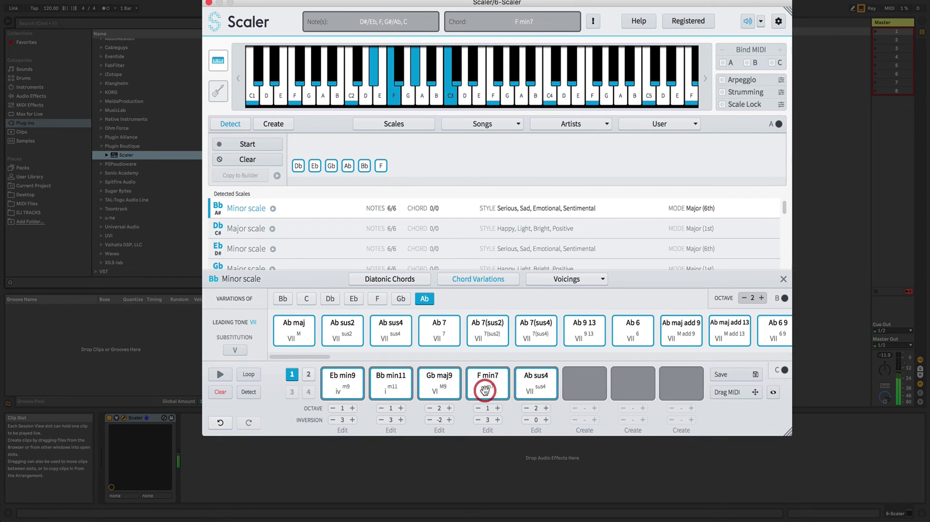
pyautogui.click(529, 390)
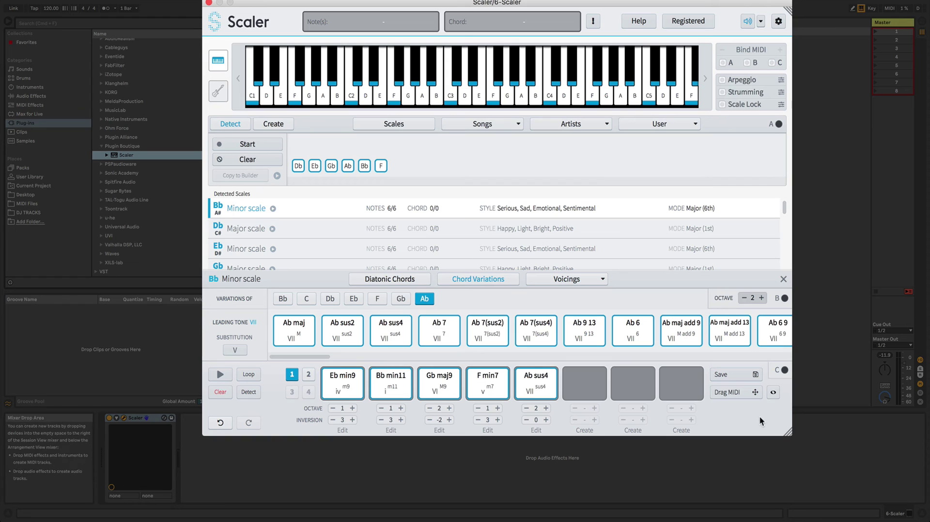
# - Try the eighth-note and quarter-note MIDI export durations, and return the export note duration to a whole note (1/1)
pyautogui.click(774, 394)
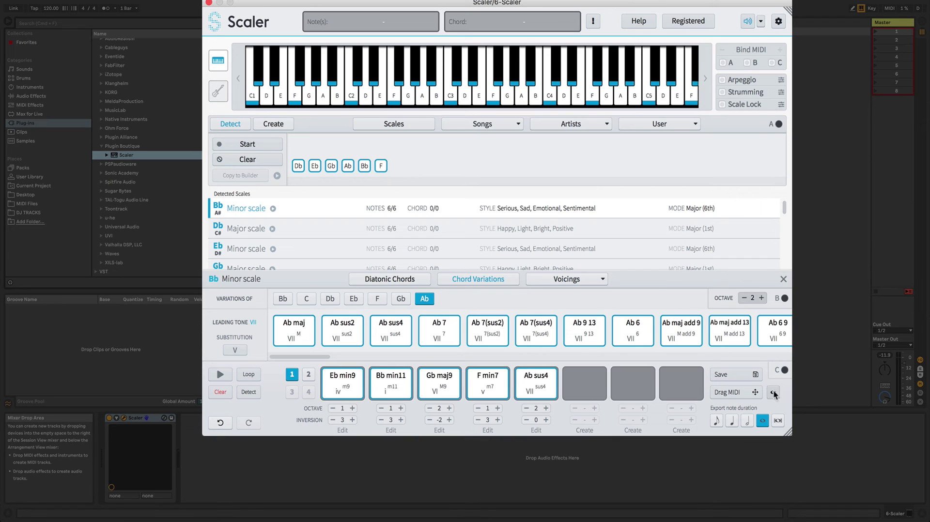
pyautogui.click(717, 421)
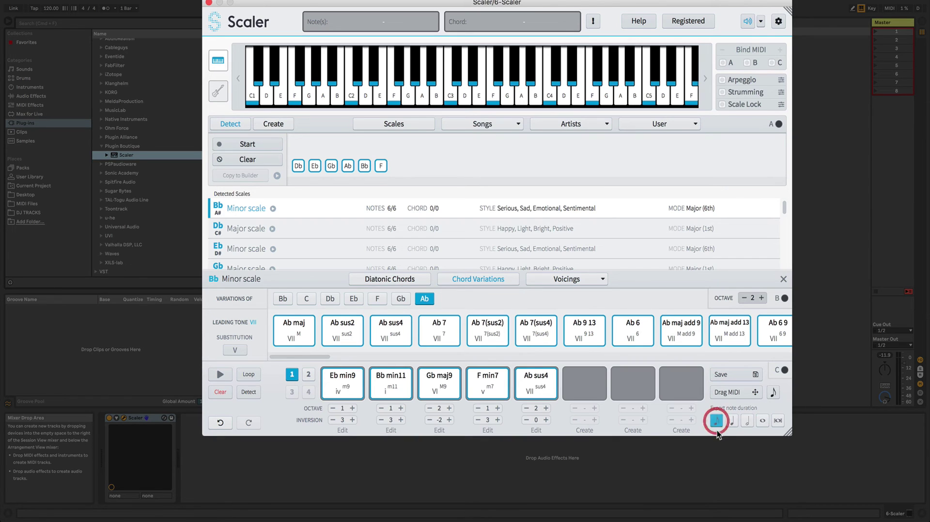
pyautogui.click(733, 423)
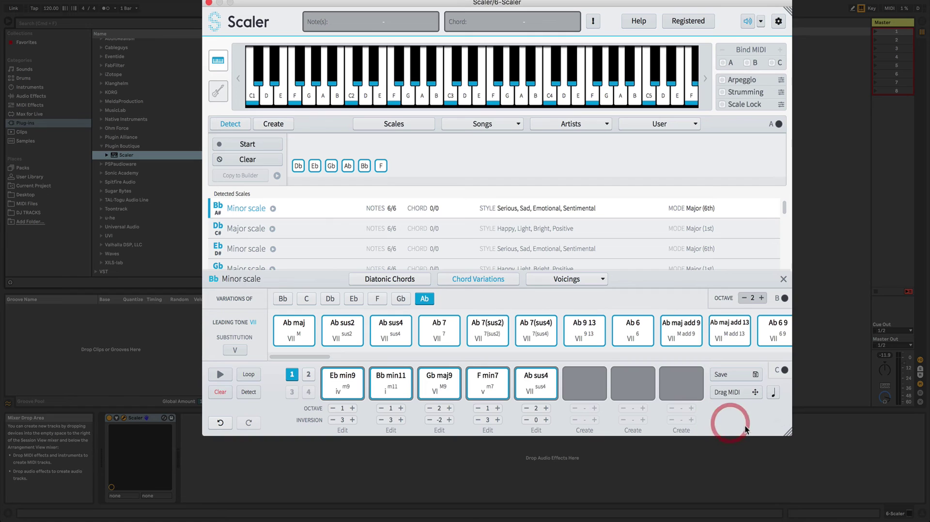
pyautogui.click(773, 393)
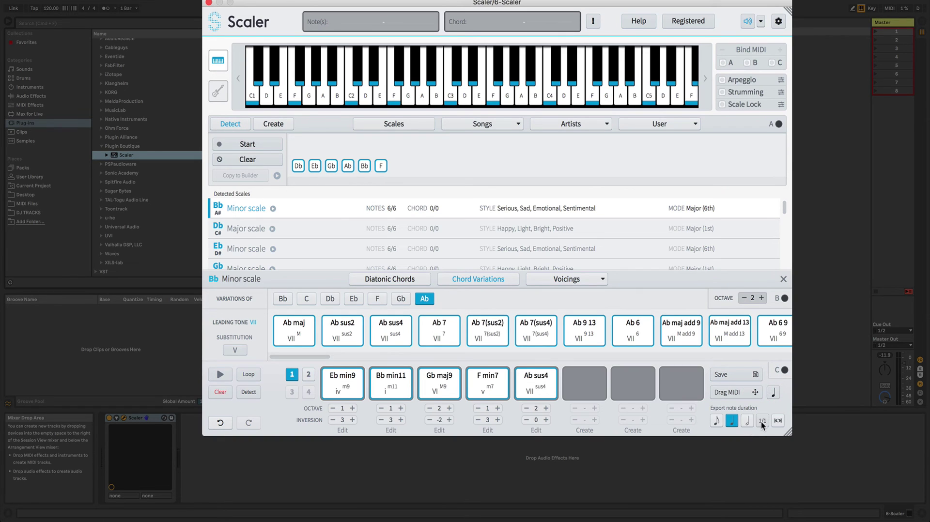
pyautogui.click(762, 421)
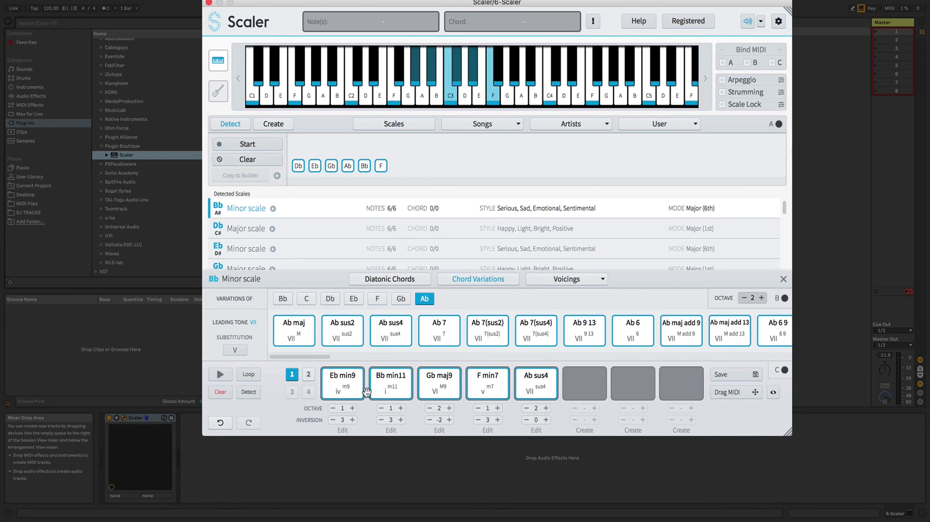
# - Replay the progression from Bb min11 onward, comparing Ab sus4 with the F min7 and Gb maj9 chords
pyautogui.click(391, 383)
pyautogui.click(443, 388)
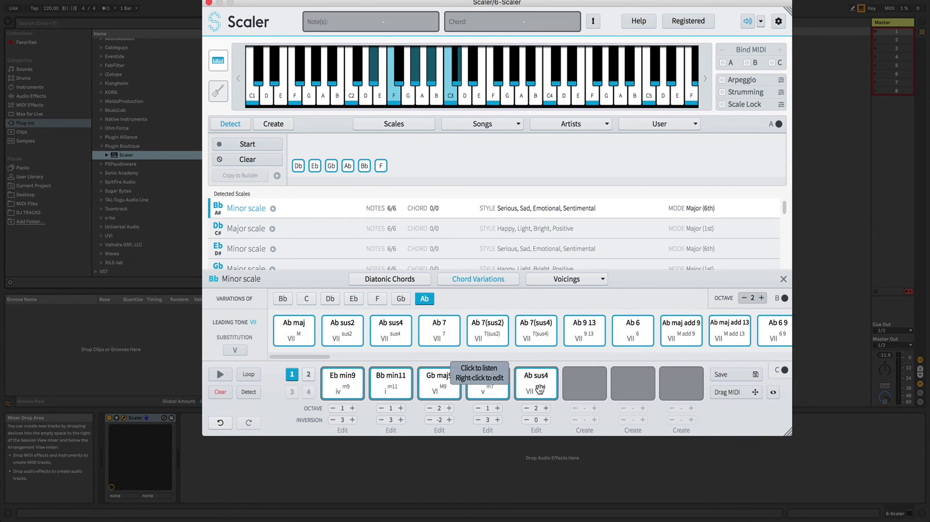
pyautogui.click(540, 389)
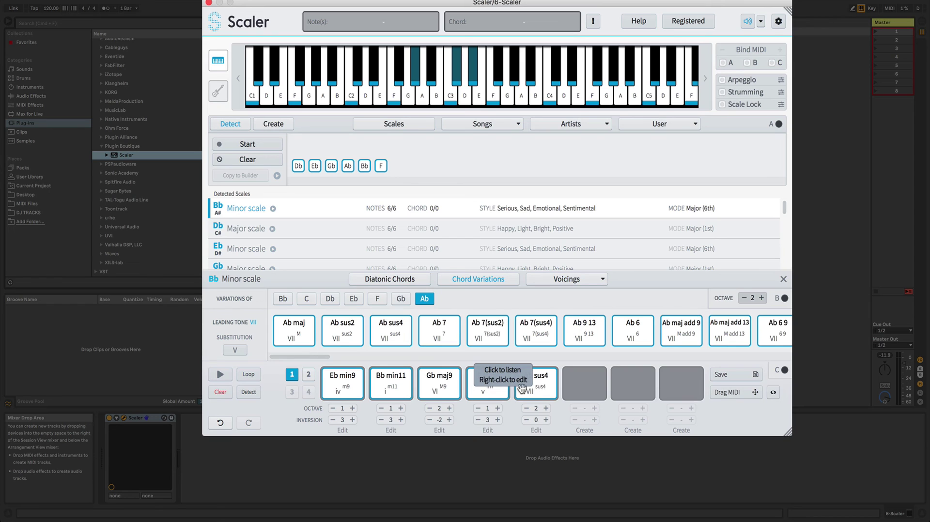
pyautogui.click(495, 388)
pyautogui.click(536, 385)
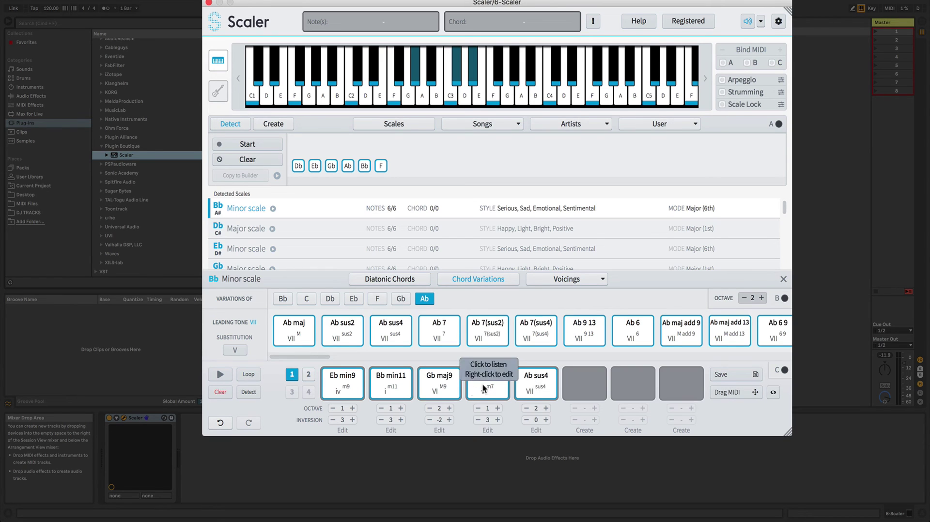
pyautogui.click(421, 386)
pyautogui.click(532, 382)
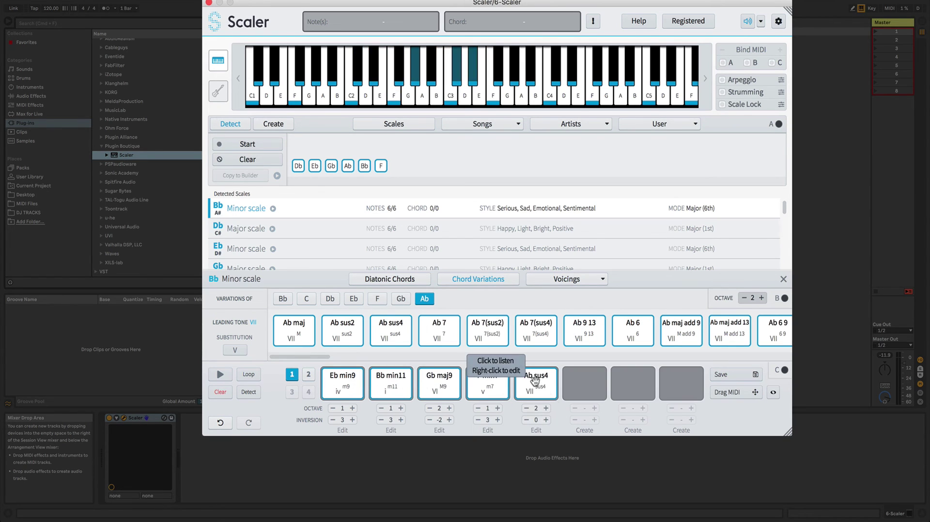
pyautogui.click(505, 387)
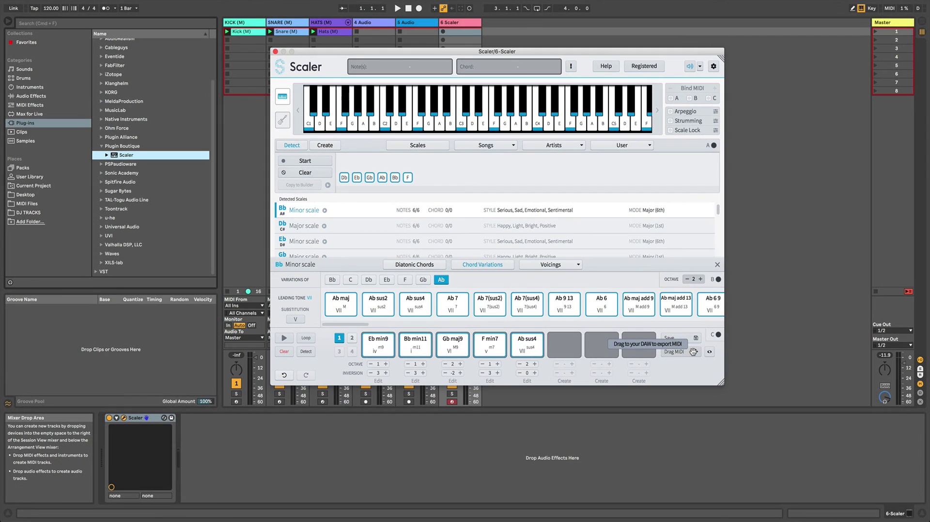
# - Export the chord progression as a MIDI clip onto a new track in the first scene, and close the Scaler window
pyautogui.moveTo(694, 352); pyautogui.dragTo(501, 37)
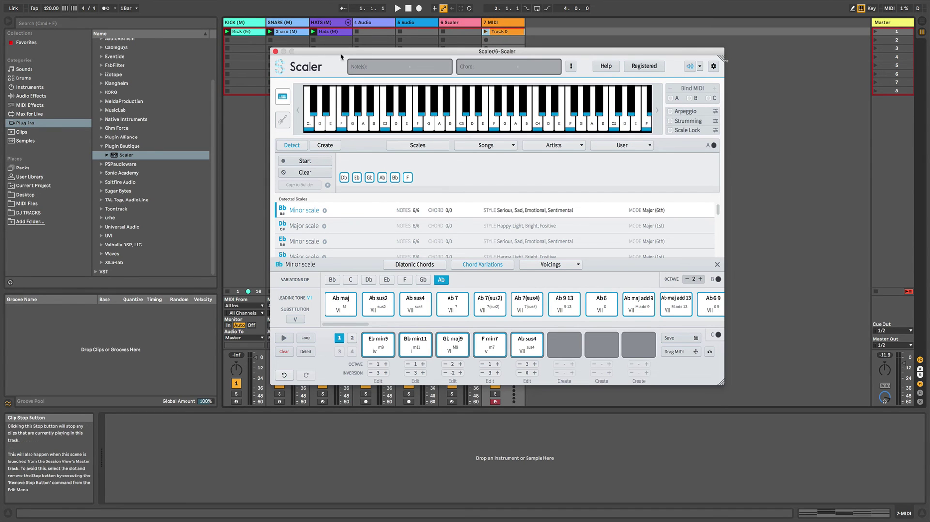
pyautogui.click(275, 52)
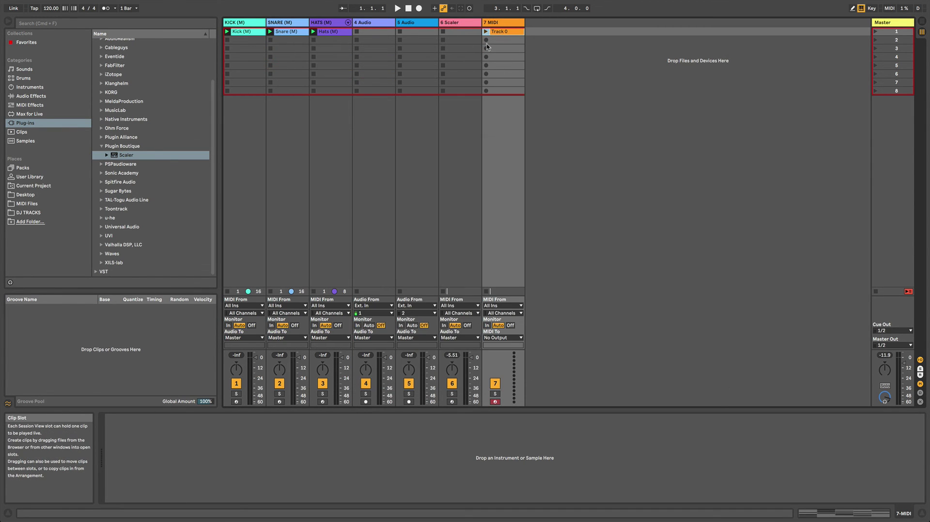
pyautogui.click(456, 23)
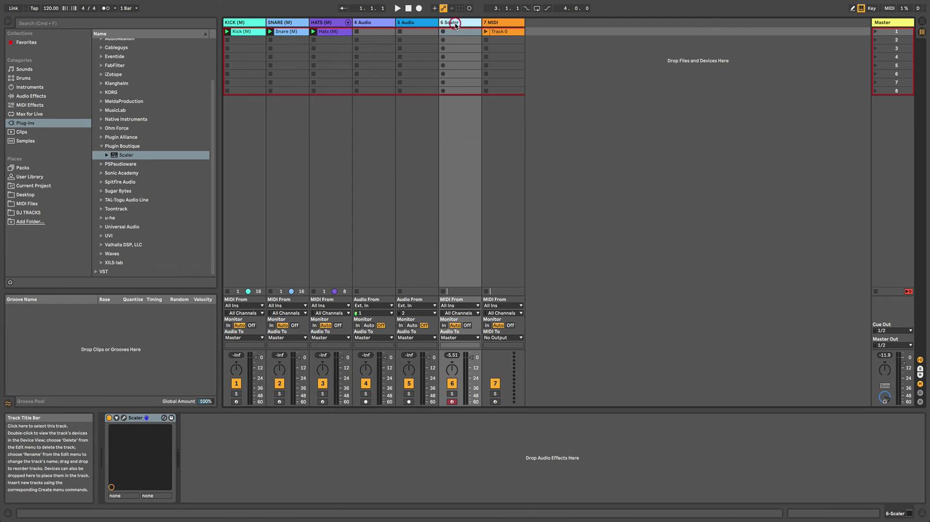
# - Open the exported Track 0 clip in an enlarged note editor and inspect the C#2 and D#2 notes of its first chord
pyautogui.doubleClick(505, 33)
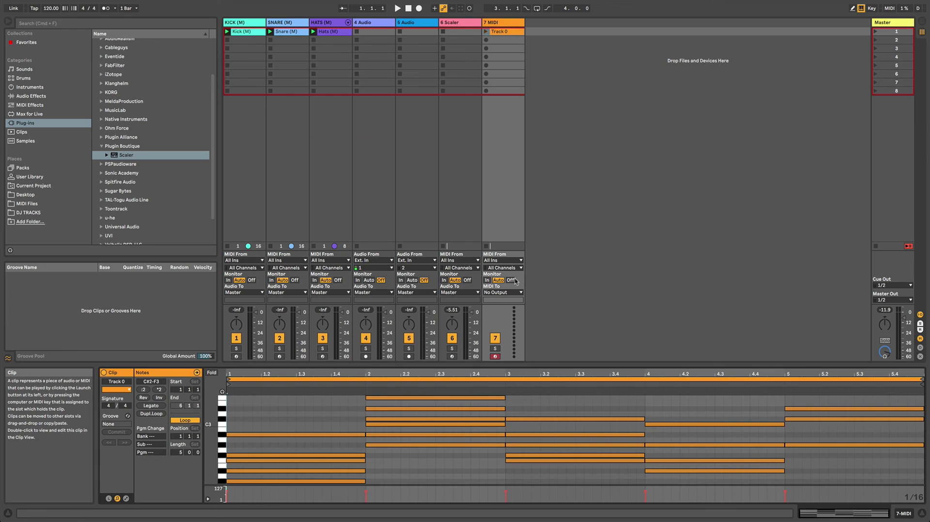
pyautogui.moveTo(488, 364); pyautogui.dragTo(488, 173)
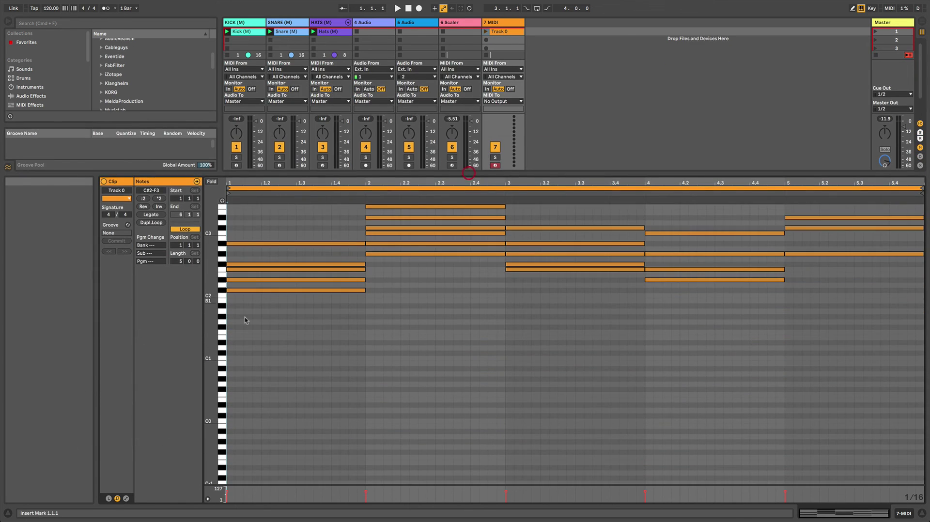
pyautogui.moveTo(213, 310); pyautogui.dragTo(218, 356)
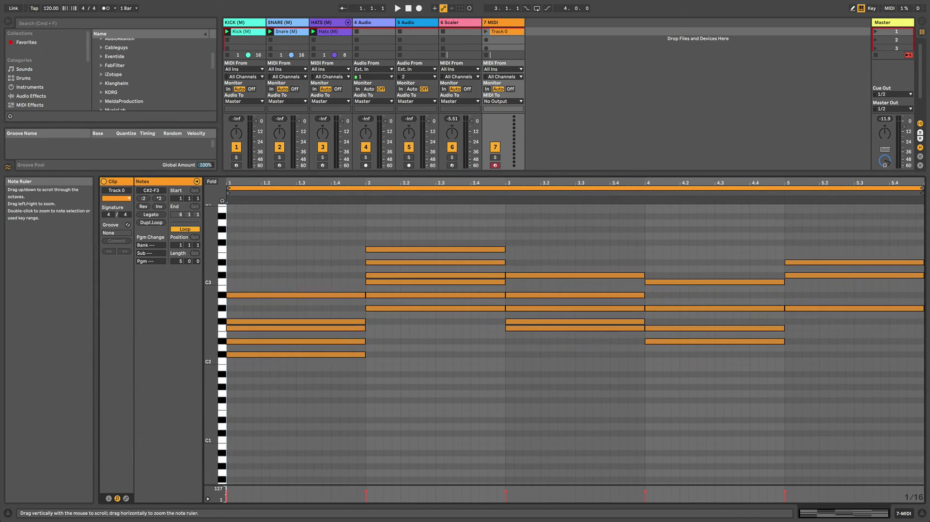
pyautogui.click(263, 355)
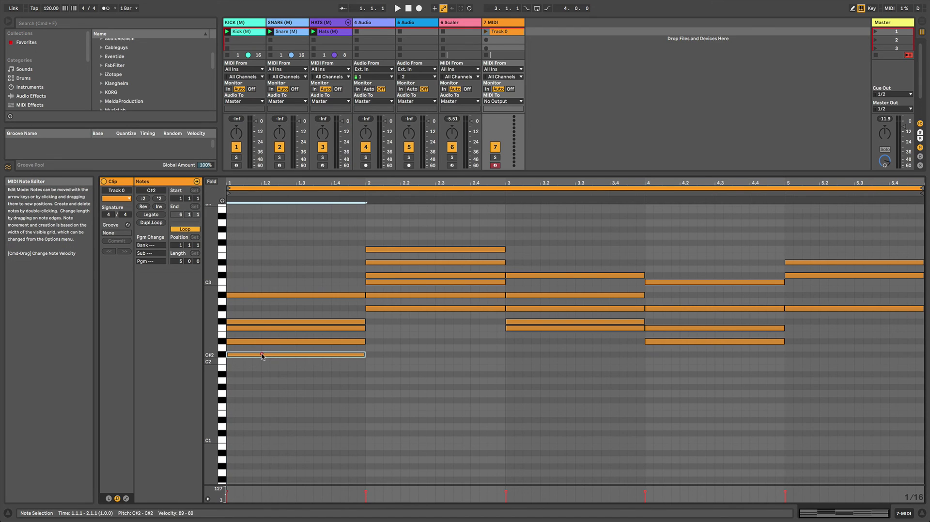
pyautogui.moveTo(262, 356)
pyautogui.mouseDown()
pyautogui.moveTo(260, 273)
pyautogui.moveTo(259, 355)
pyautogui.mouseUp()
pyautogui.click(243, 344)
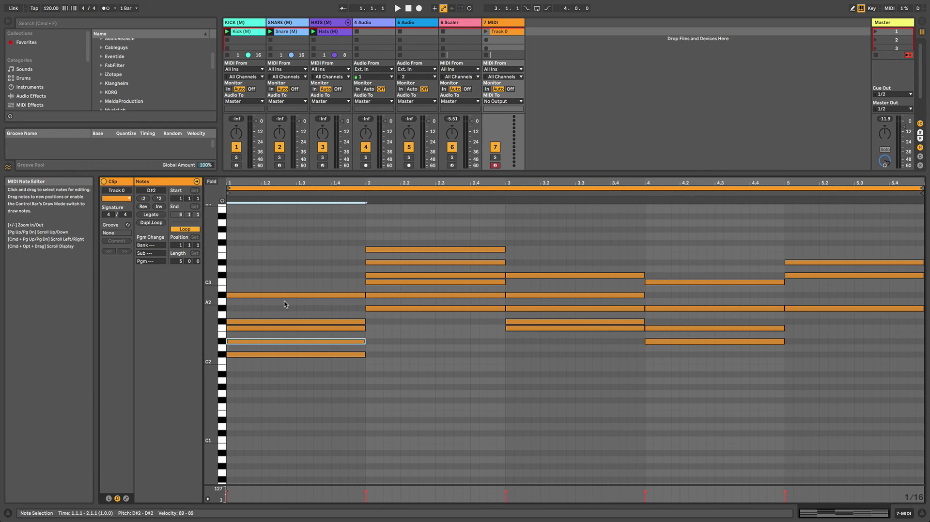
# - Shorten all notes of the last two chords, in bars 4 and 5, to half a bar each
pyautogui.moveTo(517, 173); pyautogui.dragTo(518, 340)
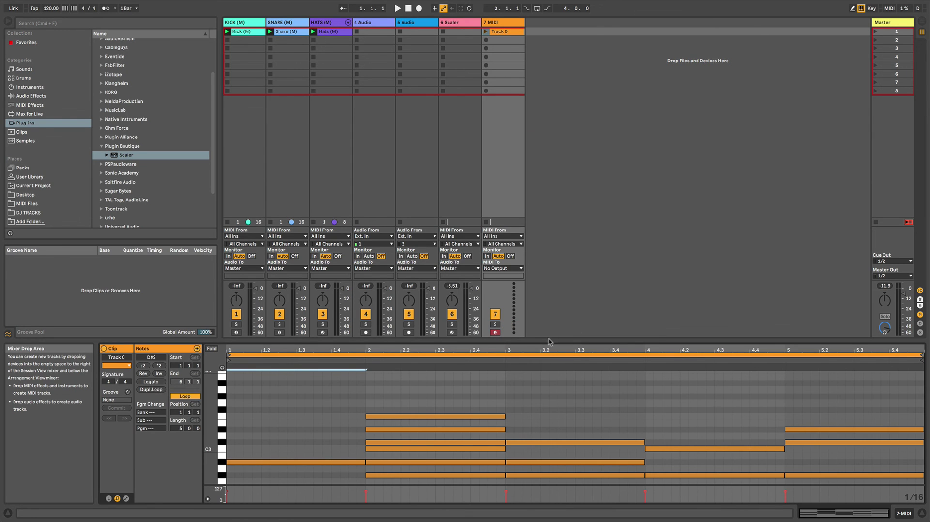
pyautogui.moveTo(550, 342); pyautogui.dragTo(555, 173)
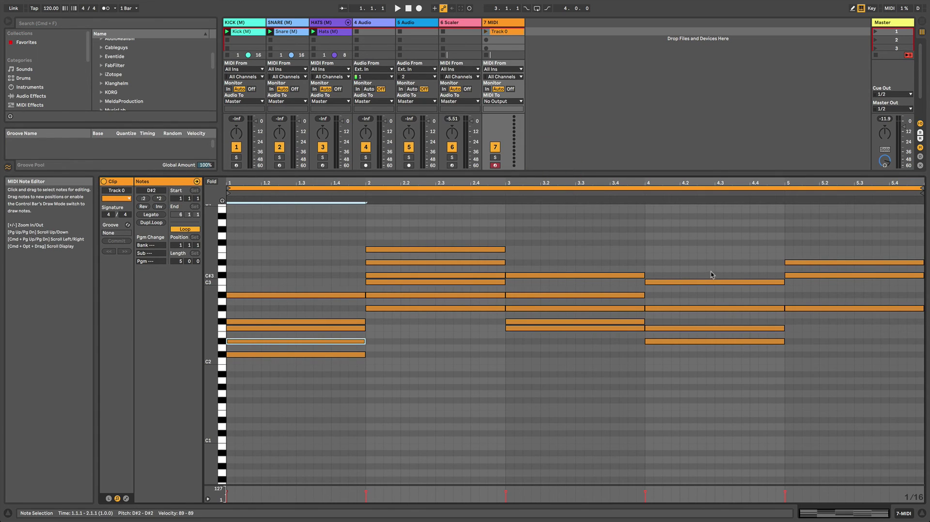
pyautogui.click(688, 212)
pyautogui.moveTo(688, 212); pyautogui.dragTo(820, 389)
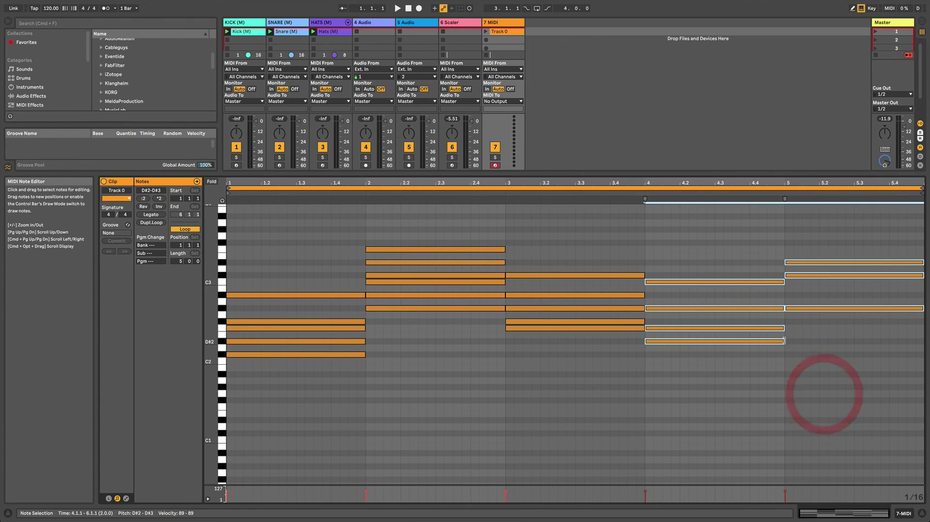
pyautogui.moveTo(785, 341); pyautogui.dragTo(716, 344)
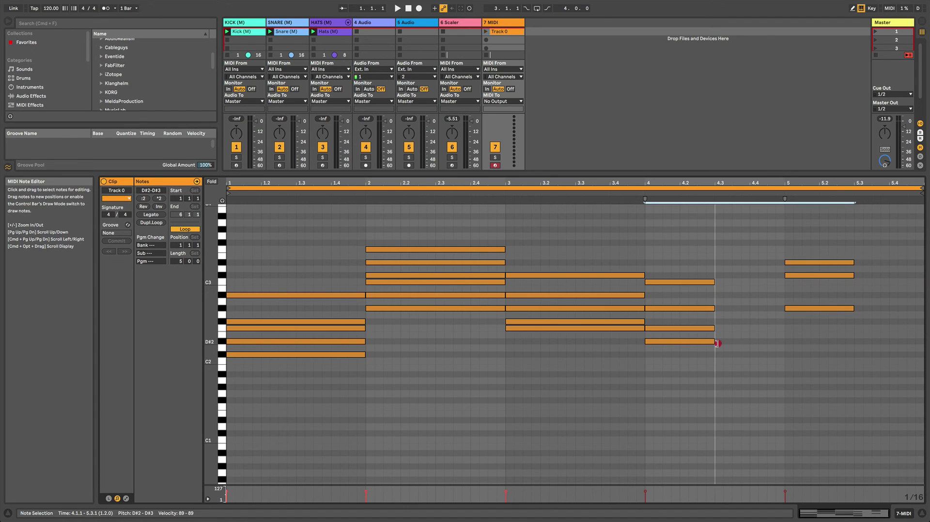
# - Move the last chord to start at 4.3 and shorten the clip's loop to 4 bars, ending at bar 5
pyautogui.click(722, 255)
pyautogui.moveTo(753, 231); pyautogui.dragTo(731, 311)
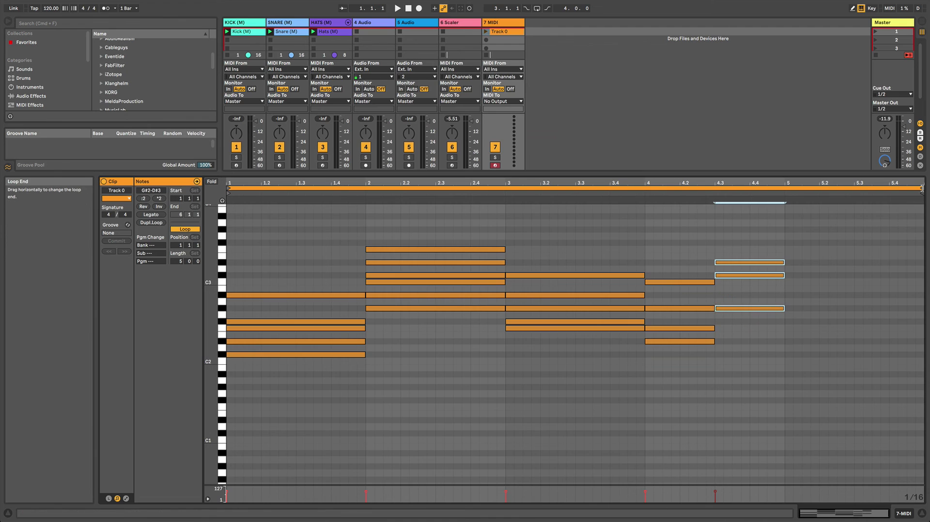
pyautogui.moveTo(922, 198); pyautogui.dragTo(786, 201)
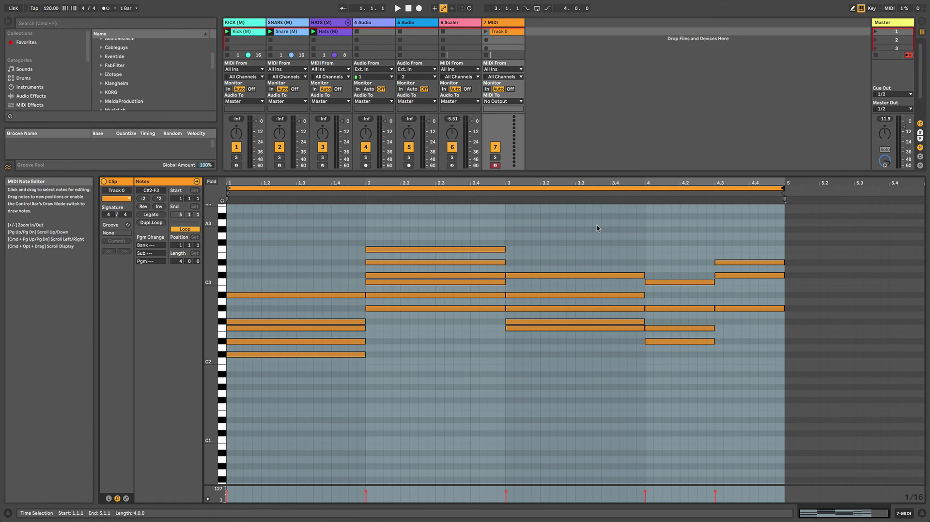
# - Reduce the height of the note editor and fit its key range to the clip's notes so the note names are readable
pyautogui.moveTo(533, 173); pyautogui.dragTo(534, 188)
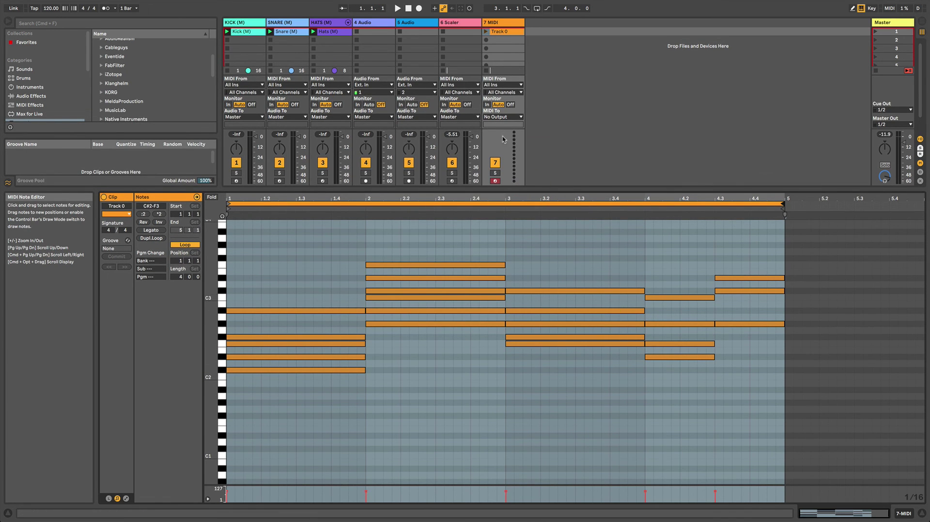
pyautogui.moveTo(544, 189); pyautogui.dragTo(544, 228)
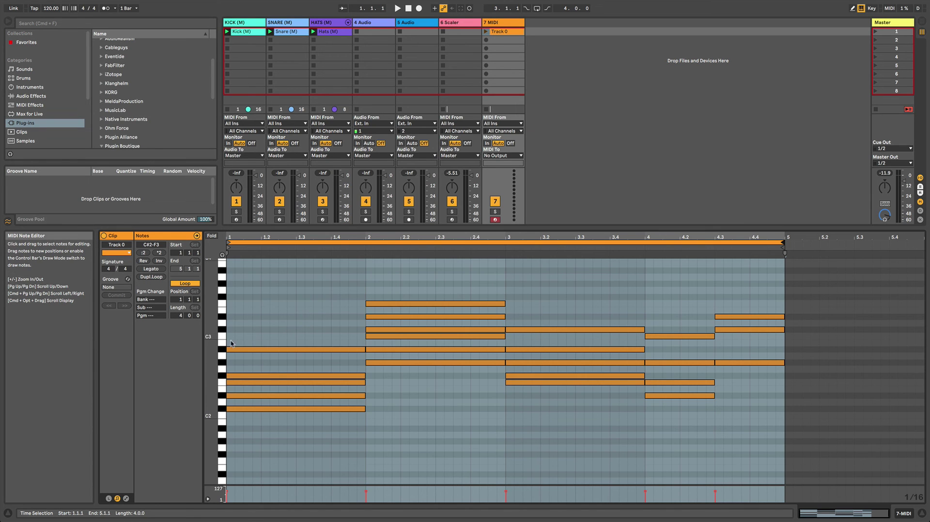
pyautogui.doubleClick(208, 357)
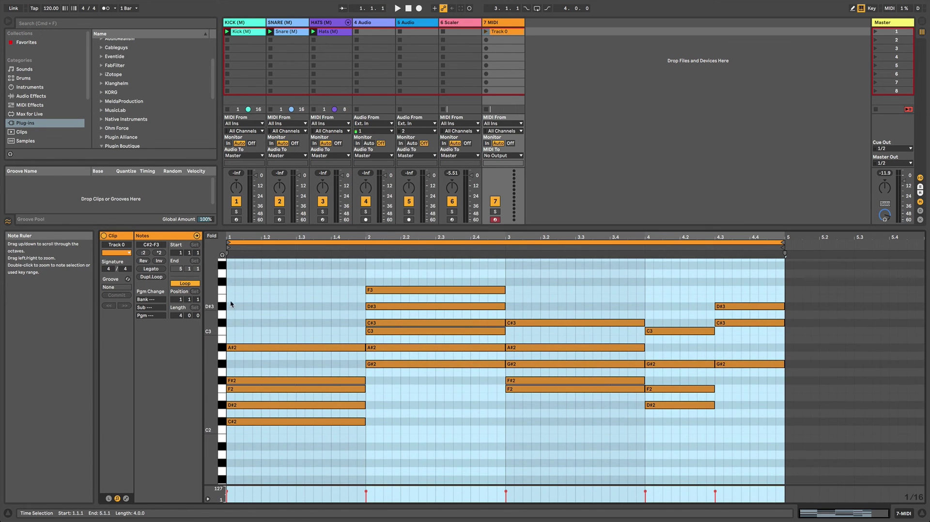